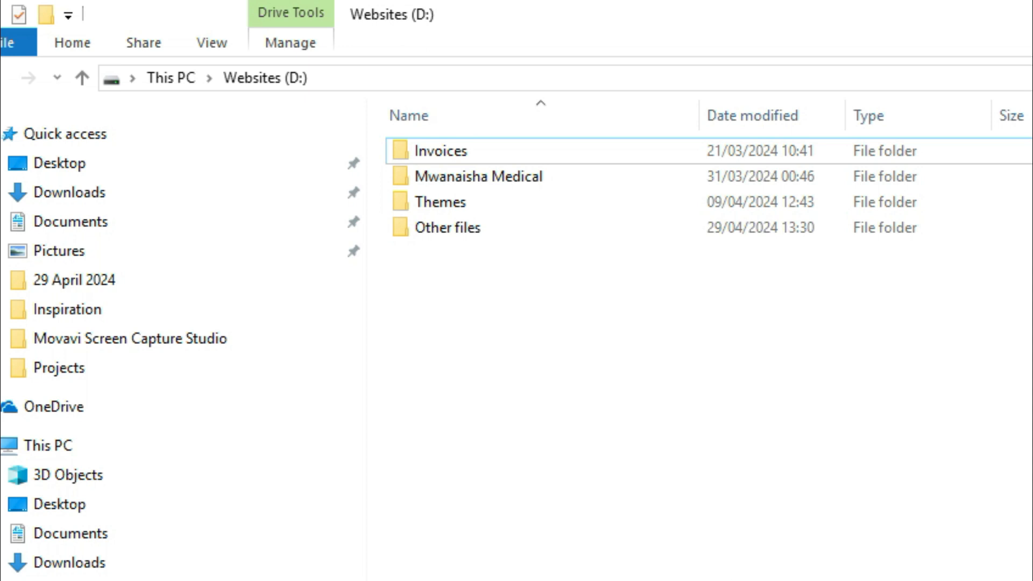
- Create a folder named "My Personal files" on the Websites (D:) drive
click(45, 18)
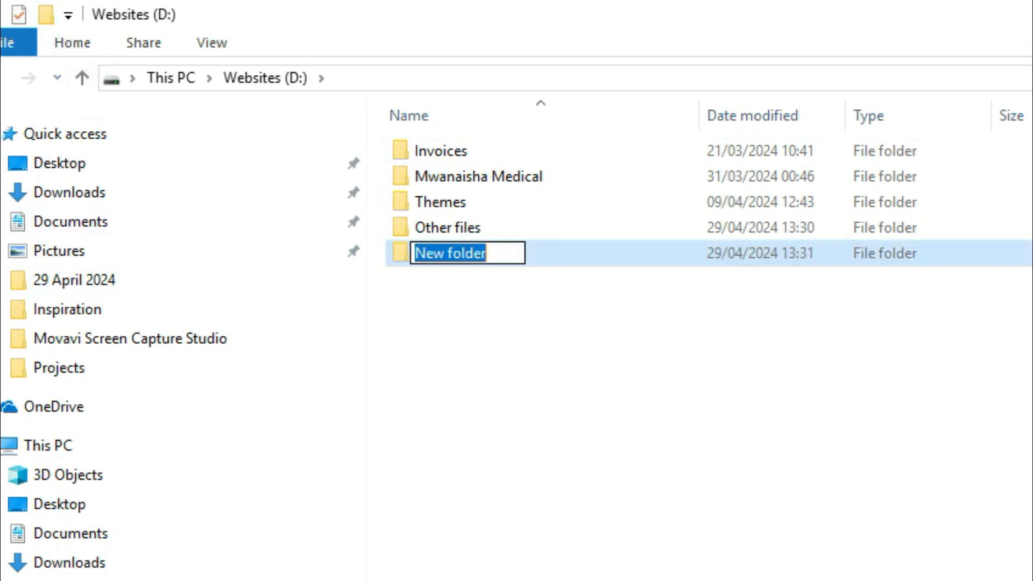
text(My Personal files)
key(Return)
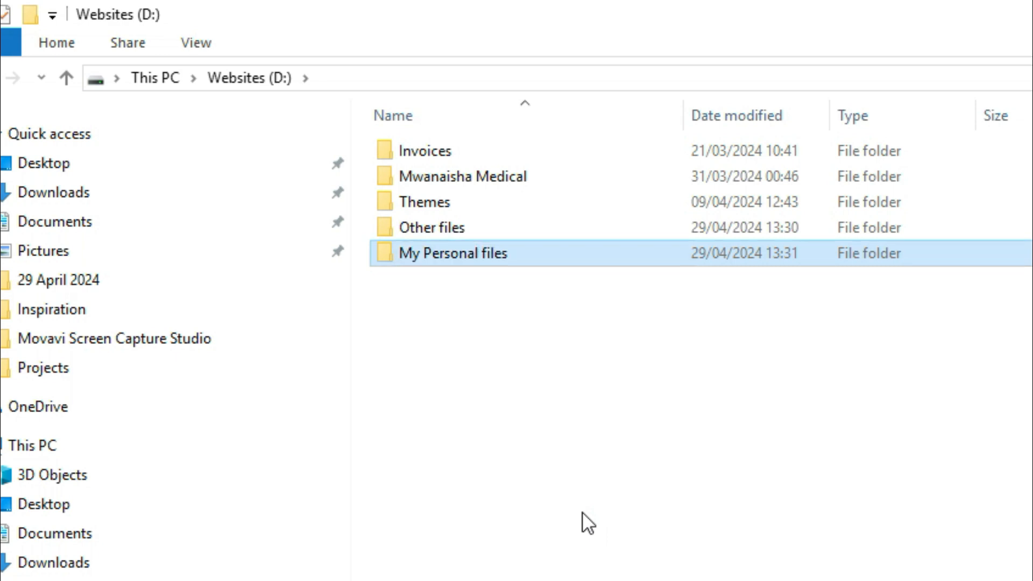
- Create another folder named "Work Documents" on the Websites (D:) drive
click(37, 18)
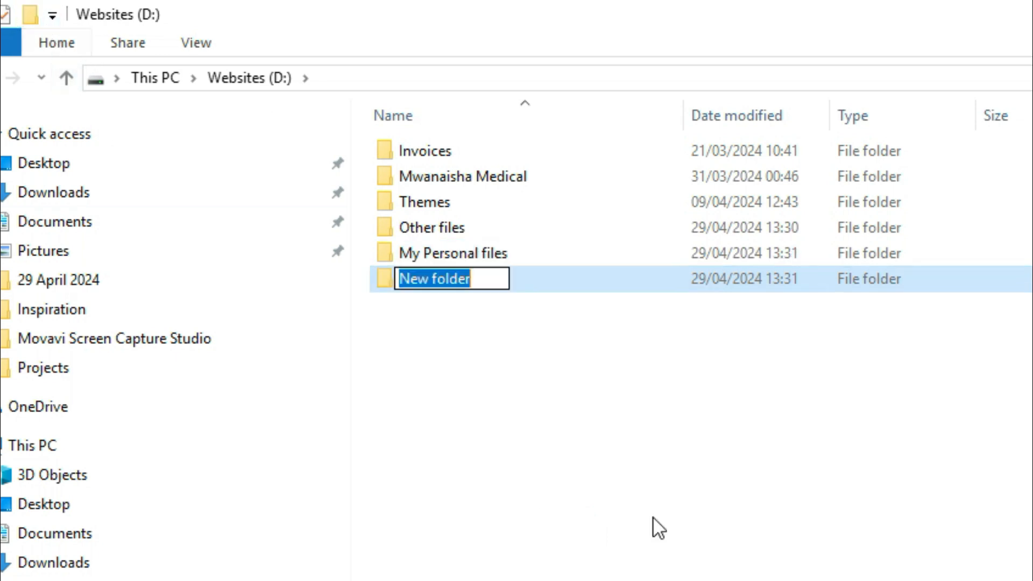
key(BackSpace)
text(Work Docu)
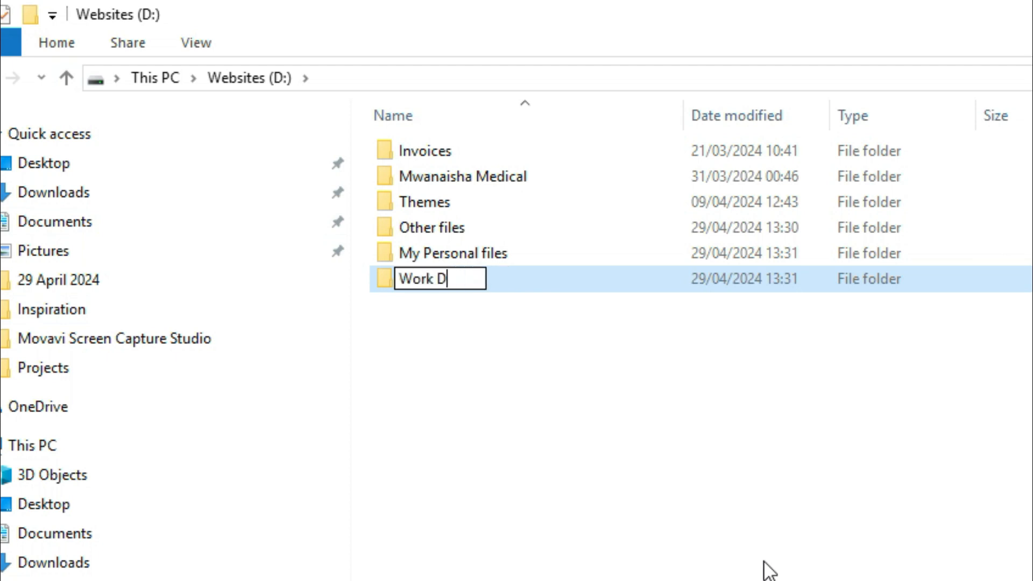
text(ments)
key(Return)
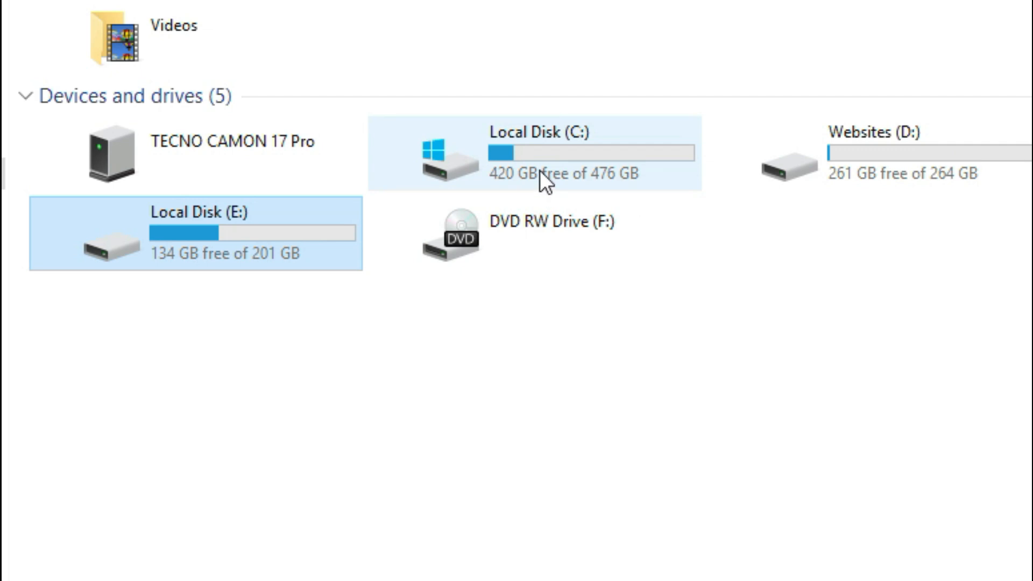
- Select the Local Disk (C:) drive to examine its capacity and free space
click(540, 171)
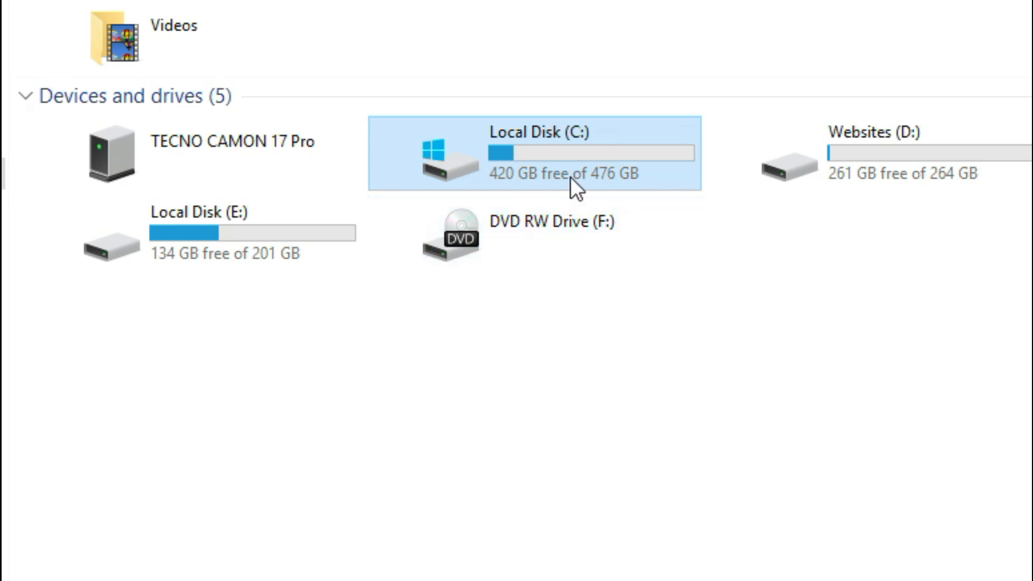
mouse_move(570, 176)
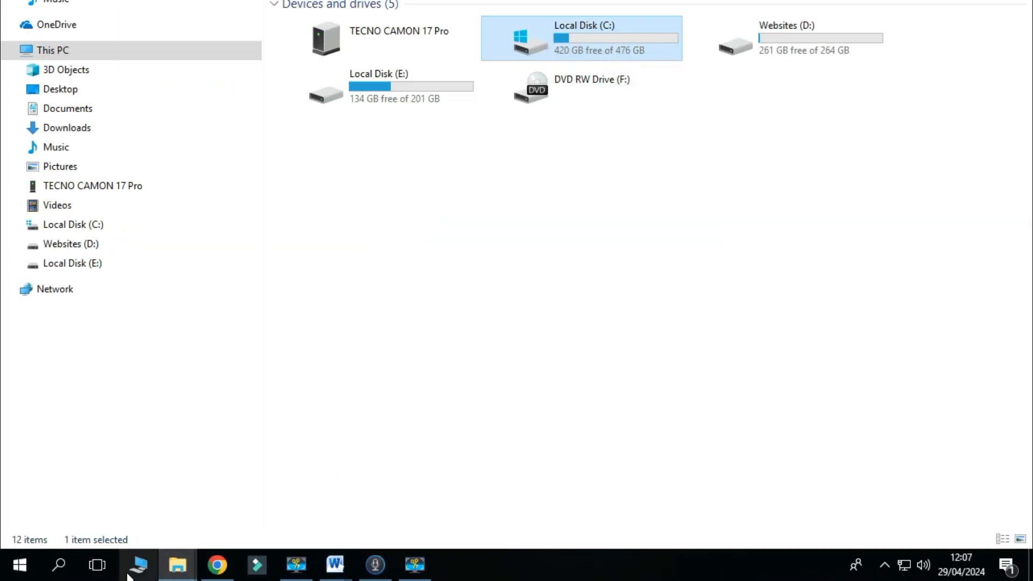
- Search Windows for "calc", pin the Calculator app to the taskbar and close the search
click(59, 562)
text(calc)
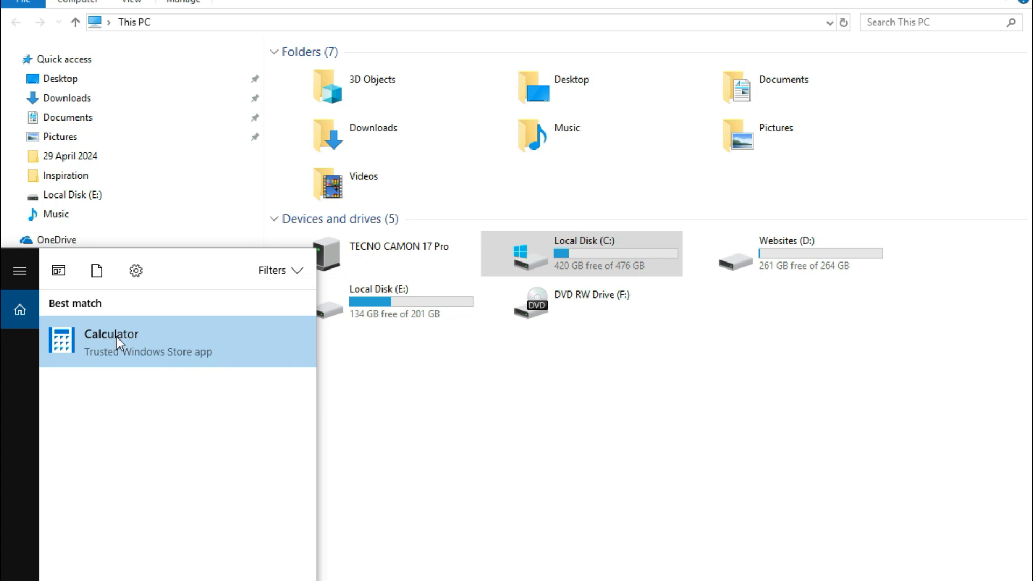
right_click(256, 339)
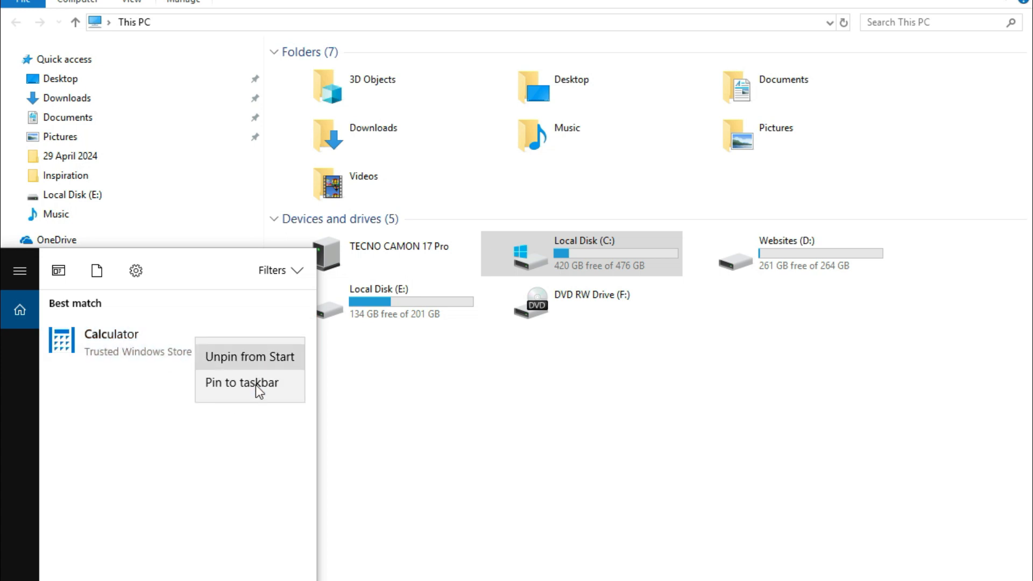
click(235, 386)
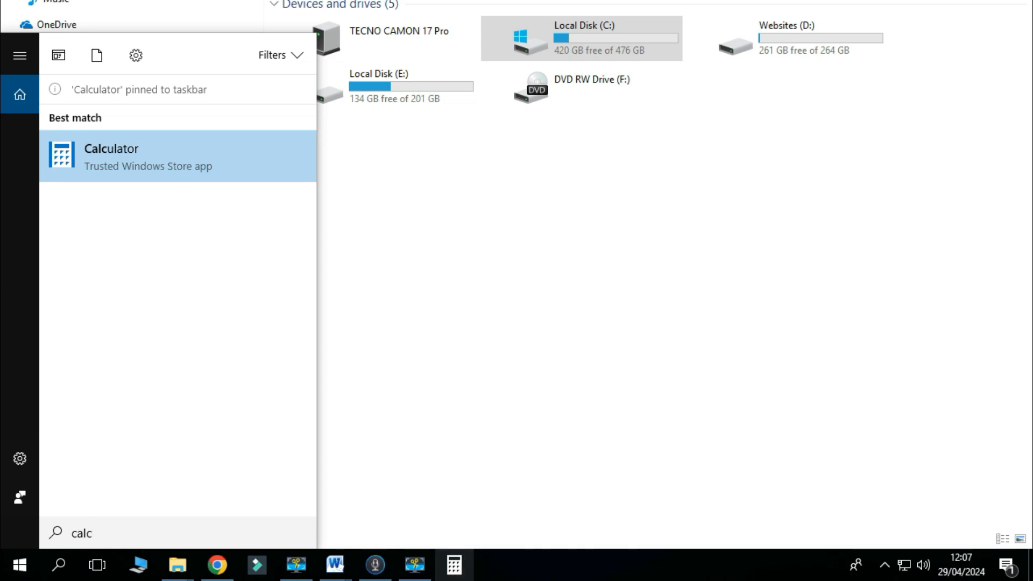
click(472, 412)
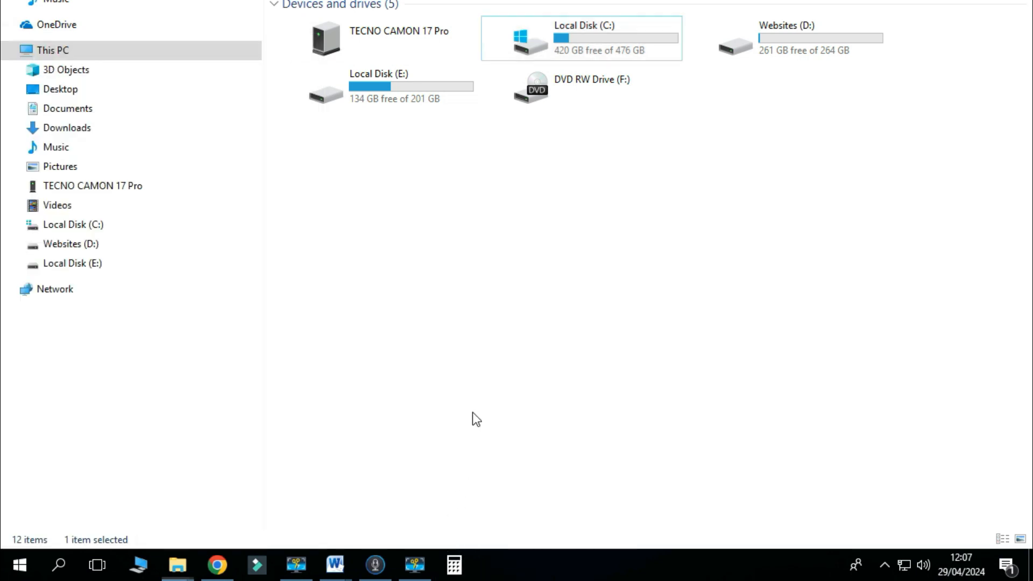
- Switch to Calculator and multiply the entered number by 200
click(455, 565)
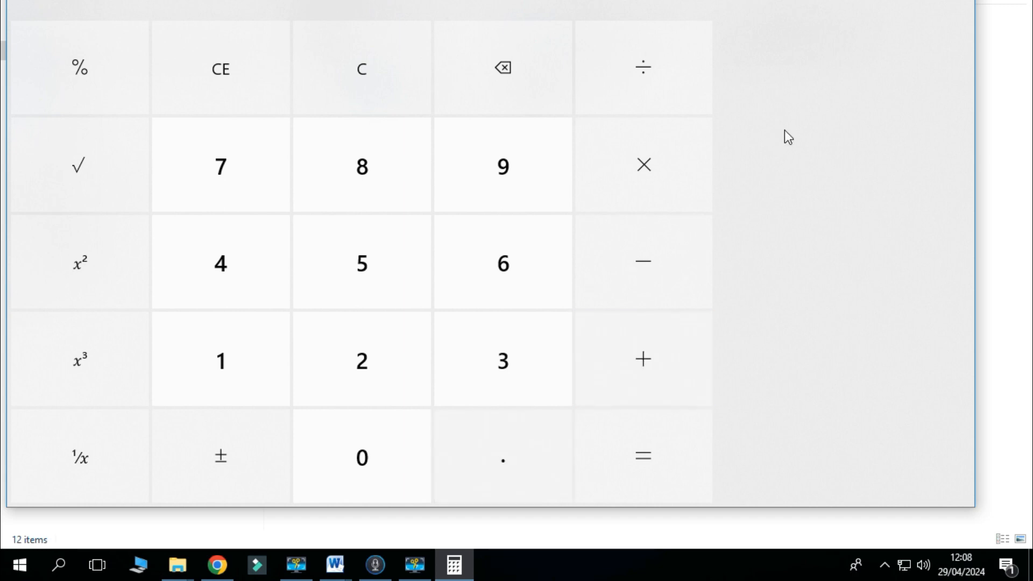
click(658, 157)
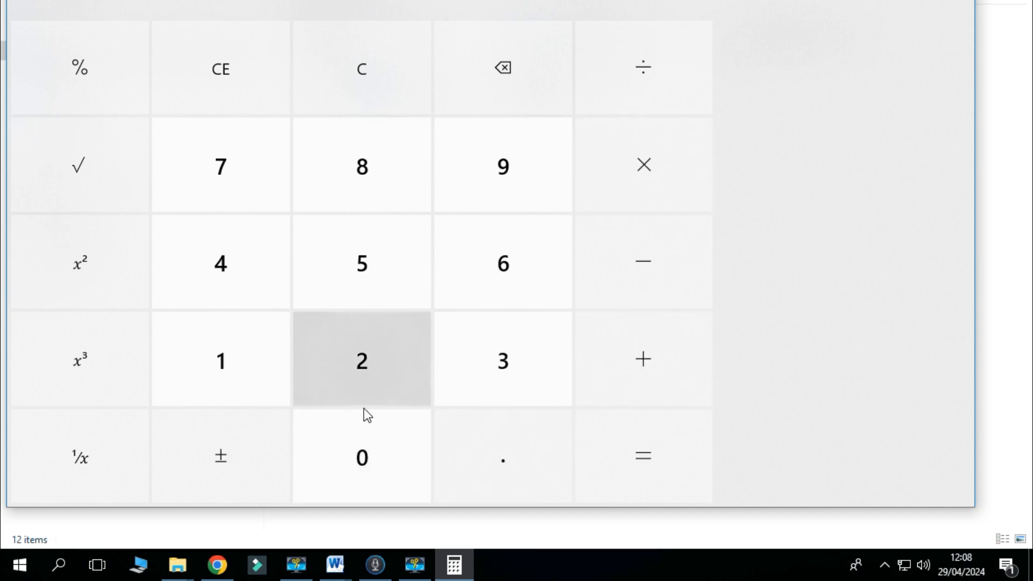
click(362, 456)
click(361, 447)
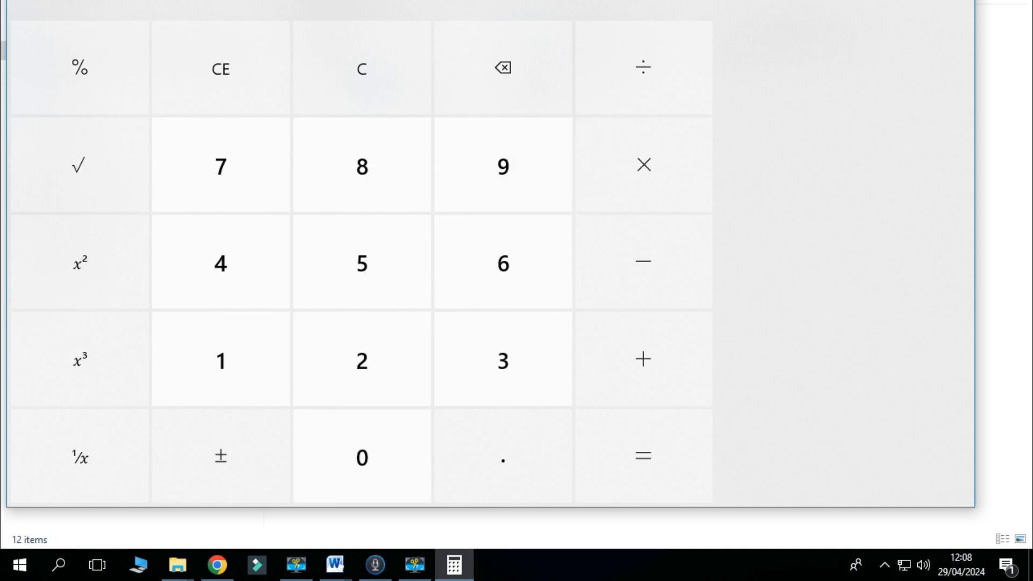
click(639, 456)
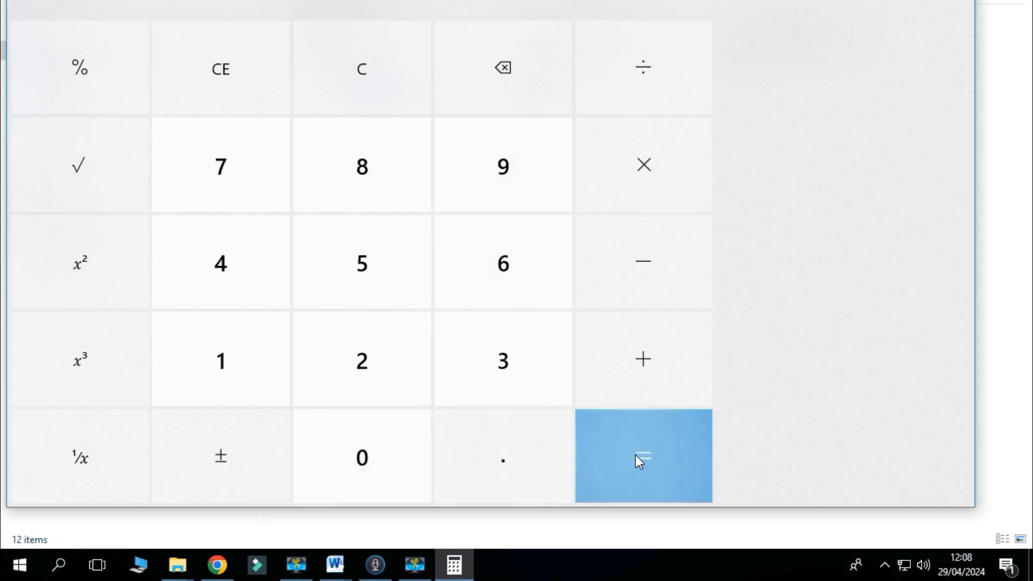
key(minus)
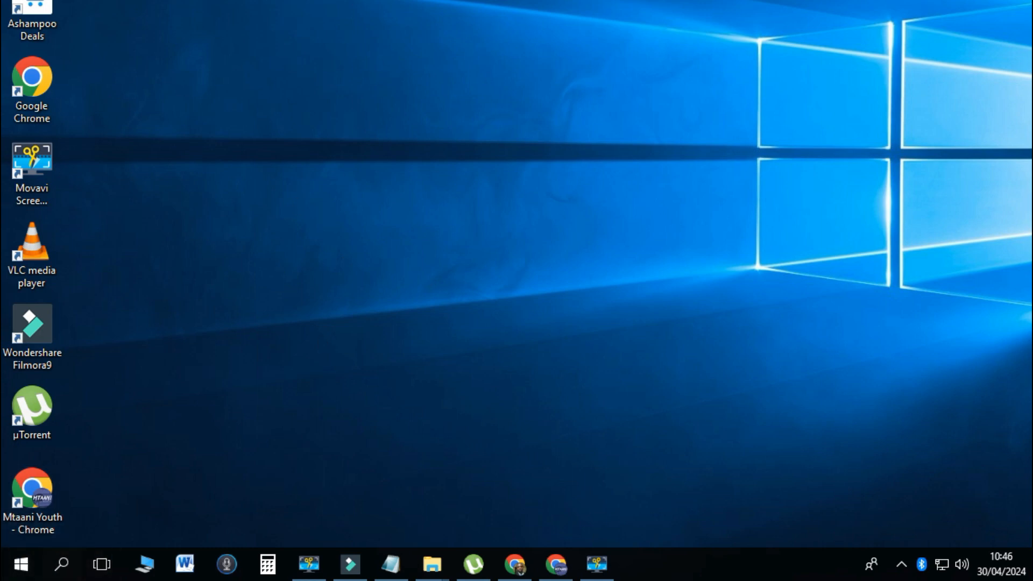
- Search Windows for "this pc", open Computer Management for it, maximise the window and show Disk Management
click(63, 565)
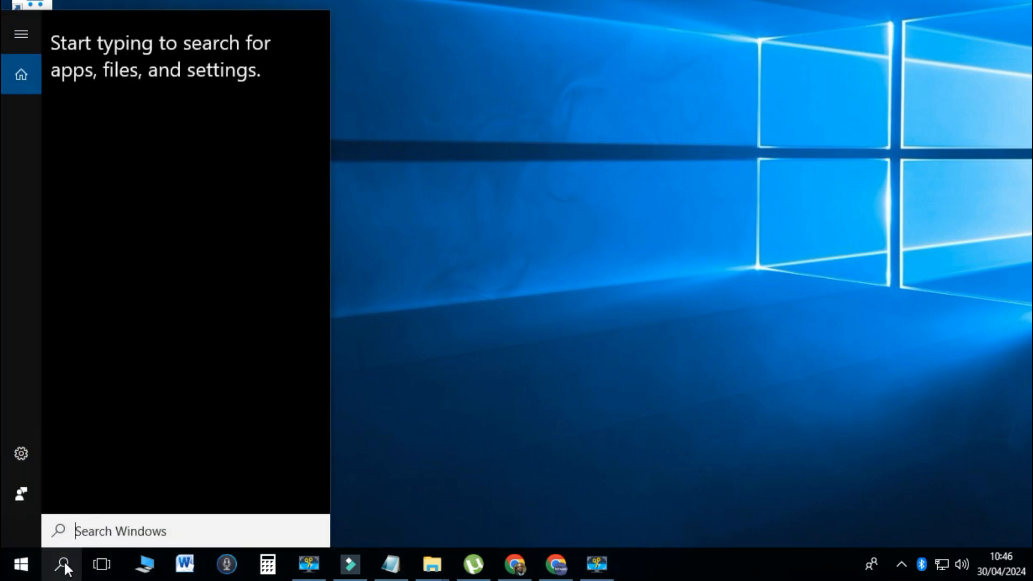
text(this pc)
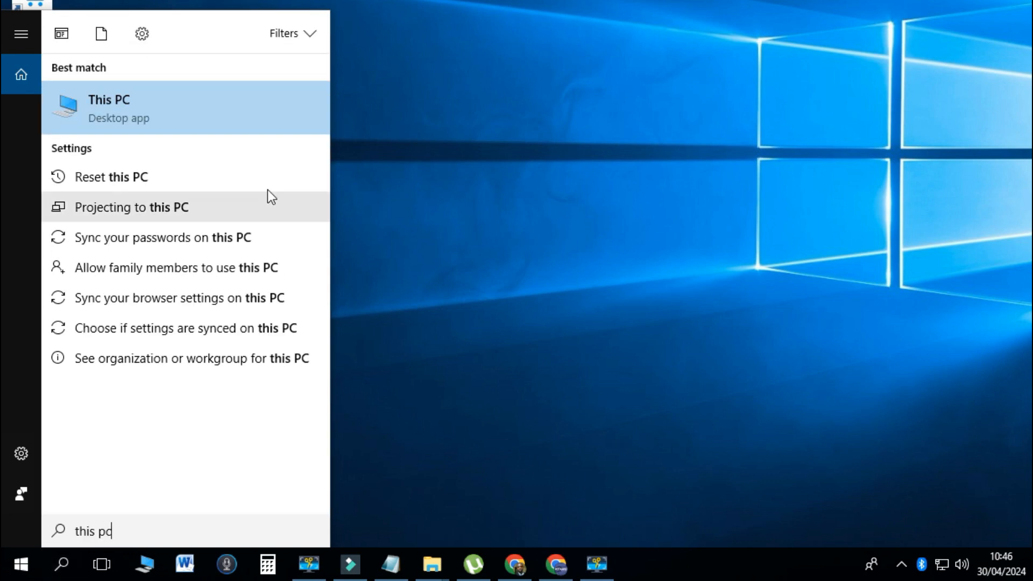
right_click(172, 98)
click(192, 171)
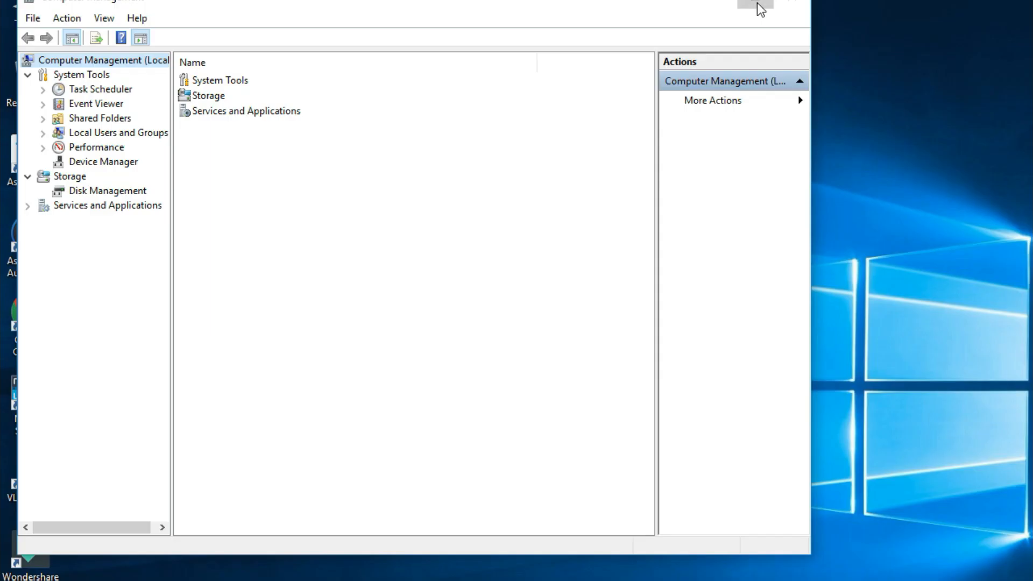
click(757, 2)
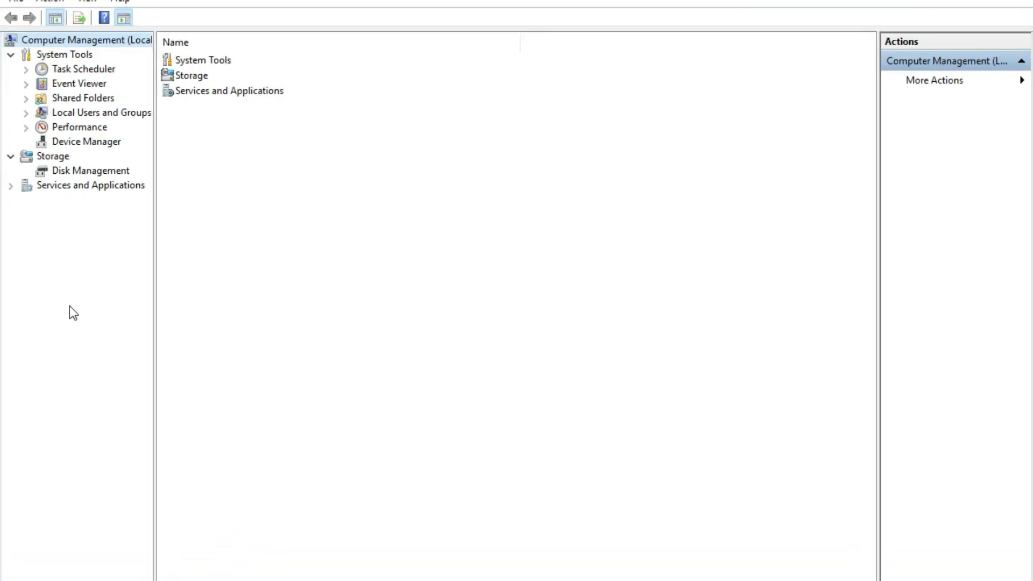
click(86, 171)
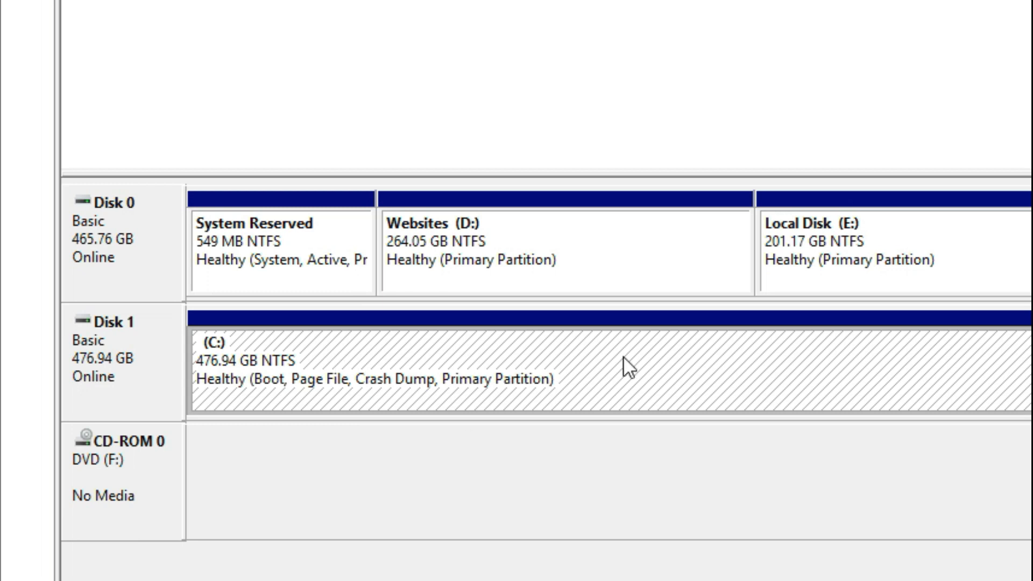
- Examine the Websites (D:), Local Disk (E:) and (C:) partitions in the disk layout
click(437, 242)
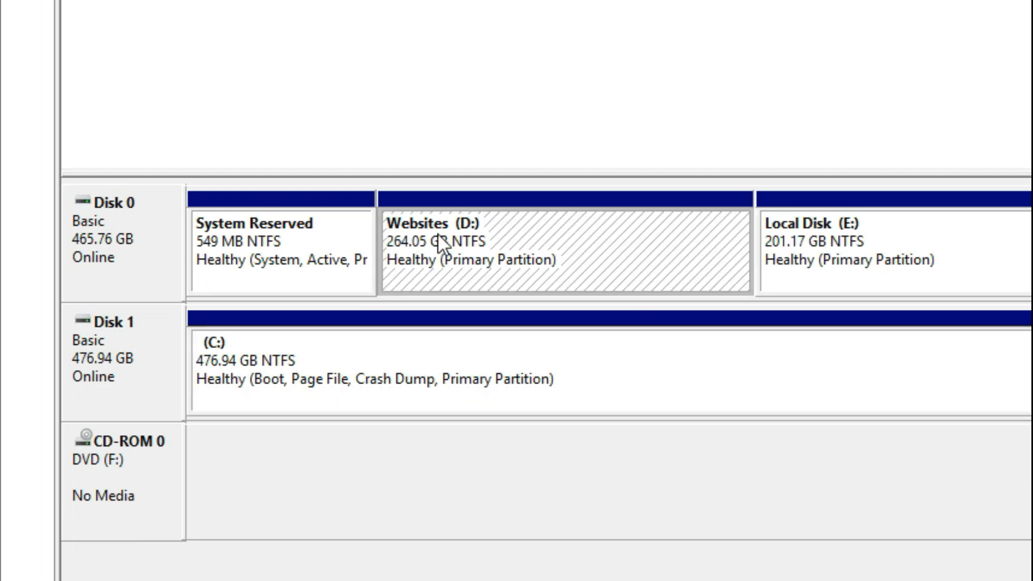
click(863, 259)
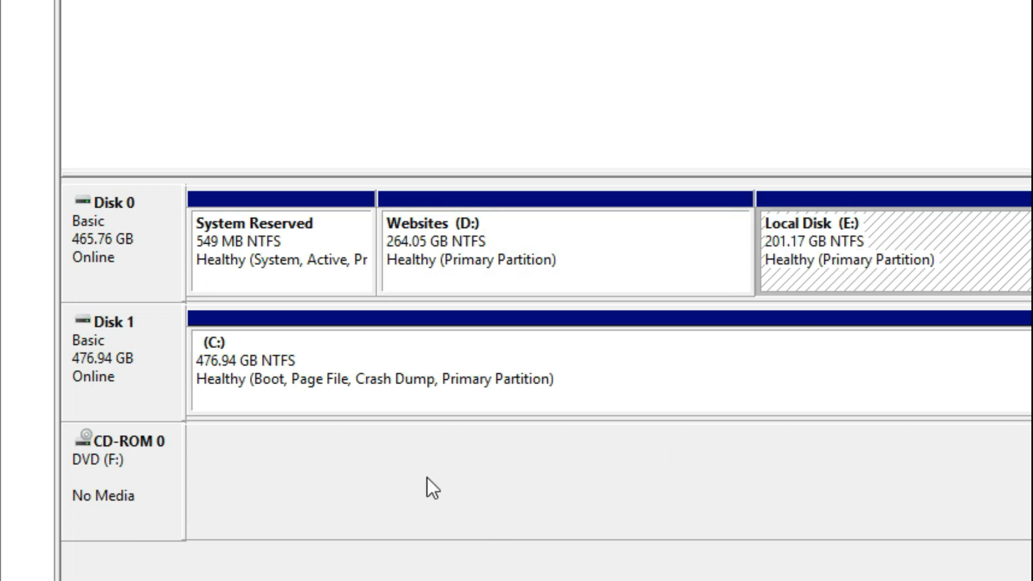
click(303, 375)
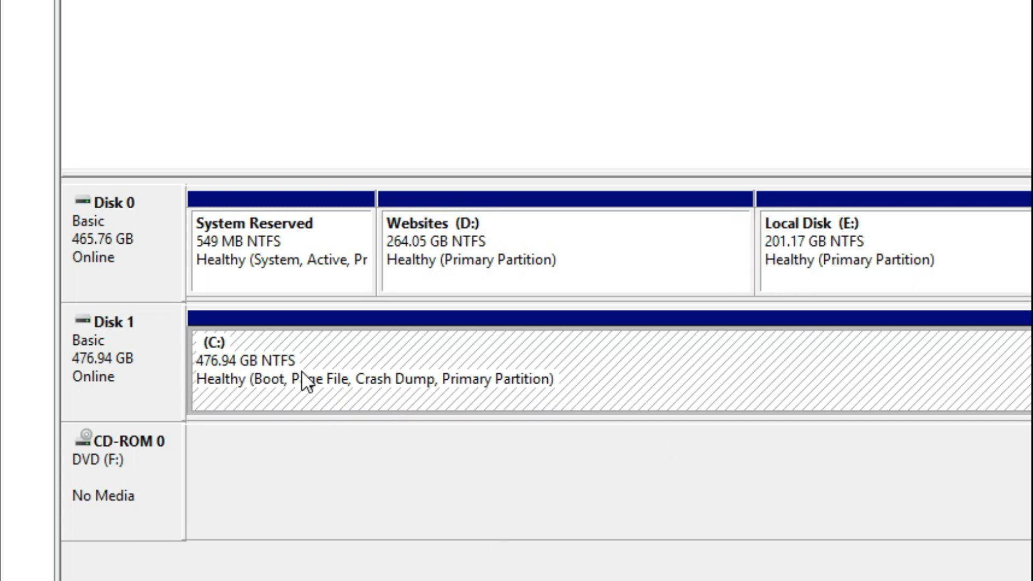
- Shrink the (C:) volume on Disk 1 by 204800 MB
right_click(341, 352)
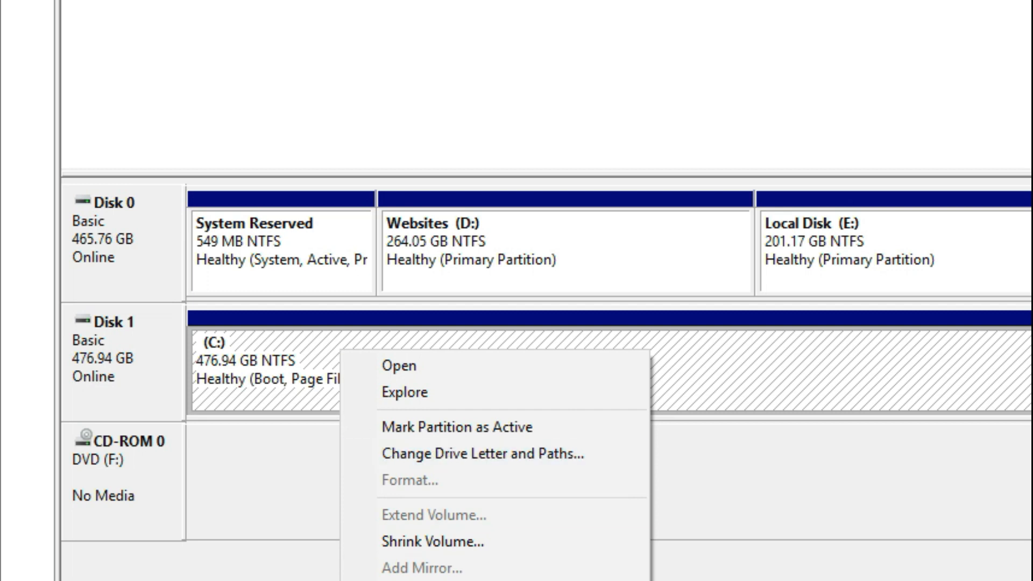
click(405, 542)
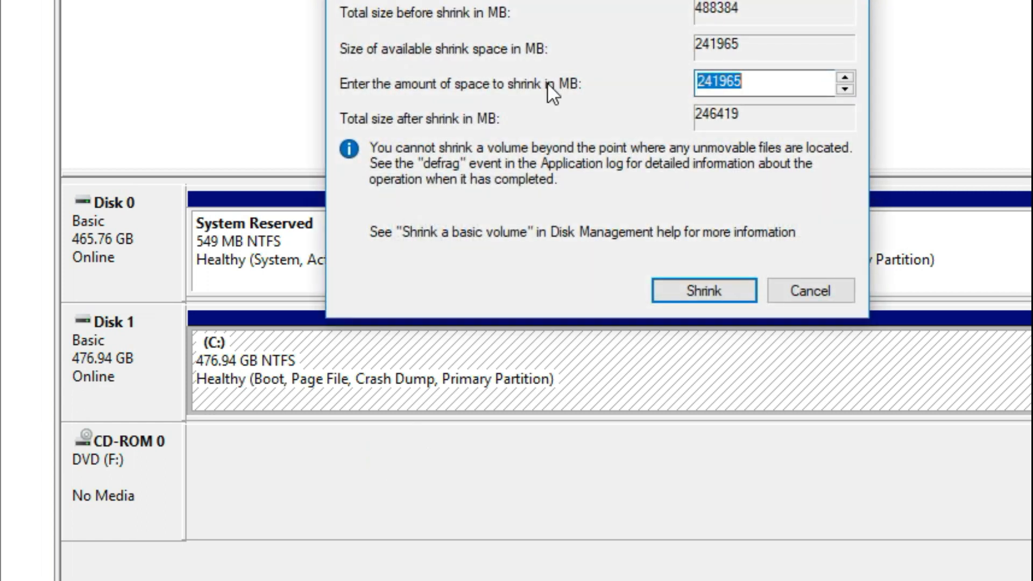
click(768, 85)
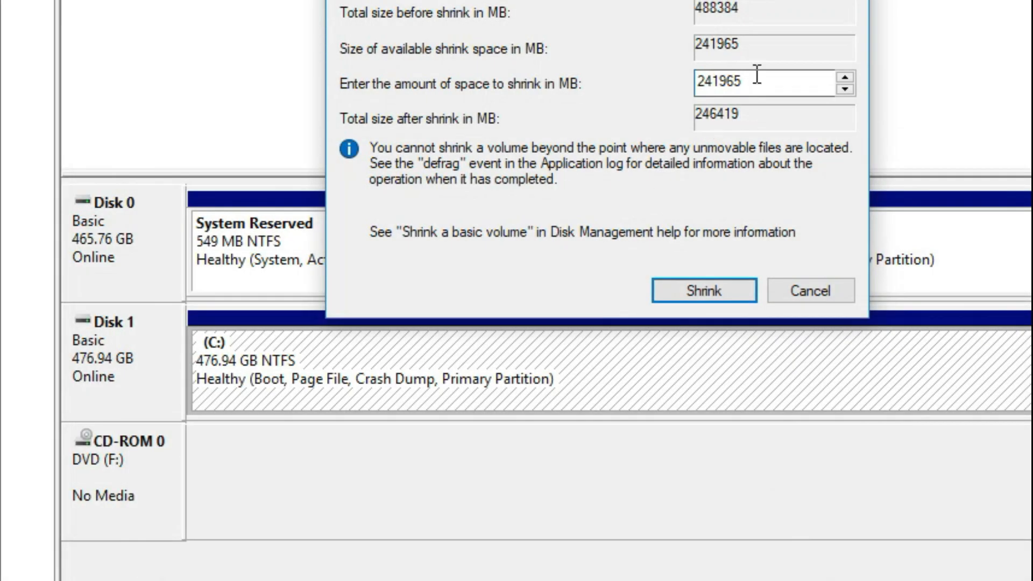
drag(819, 81, 593, 63)
text(204)
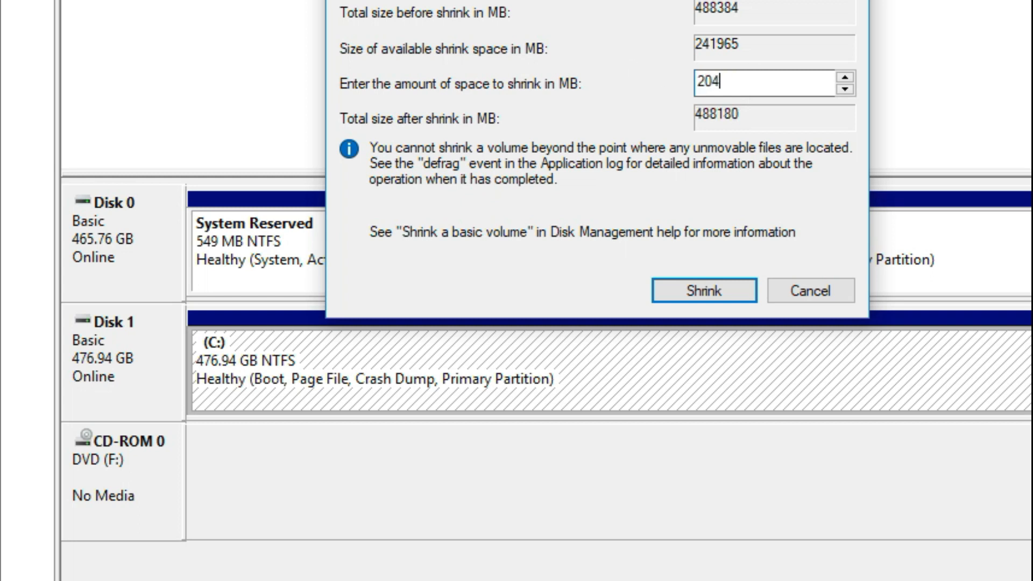
text(800)
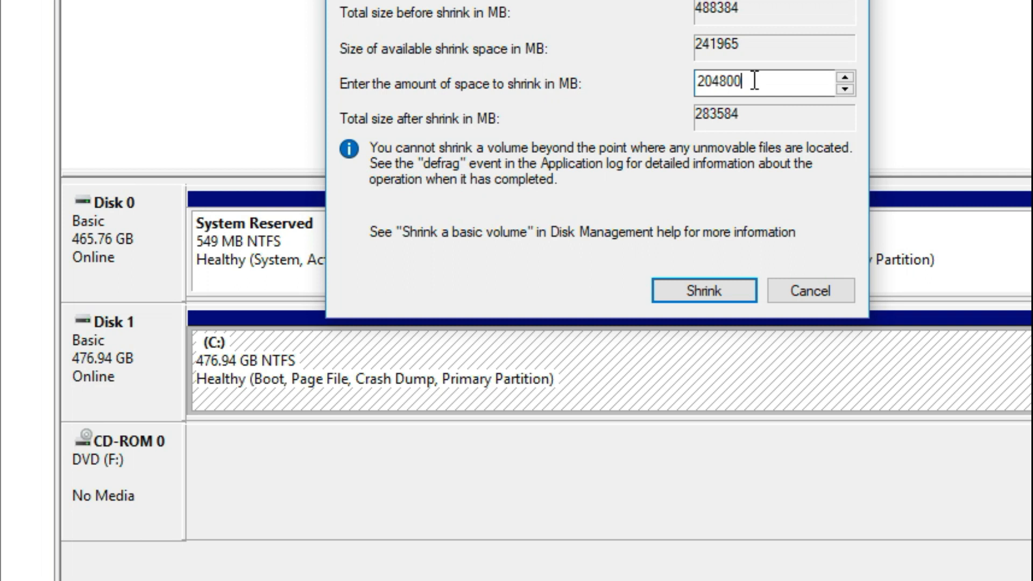
click(690, 288)
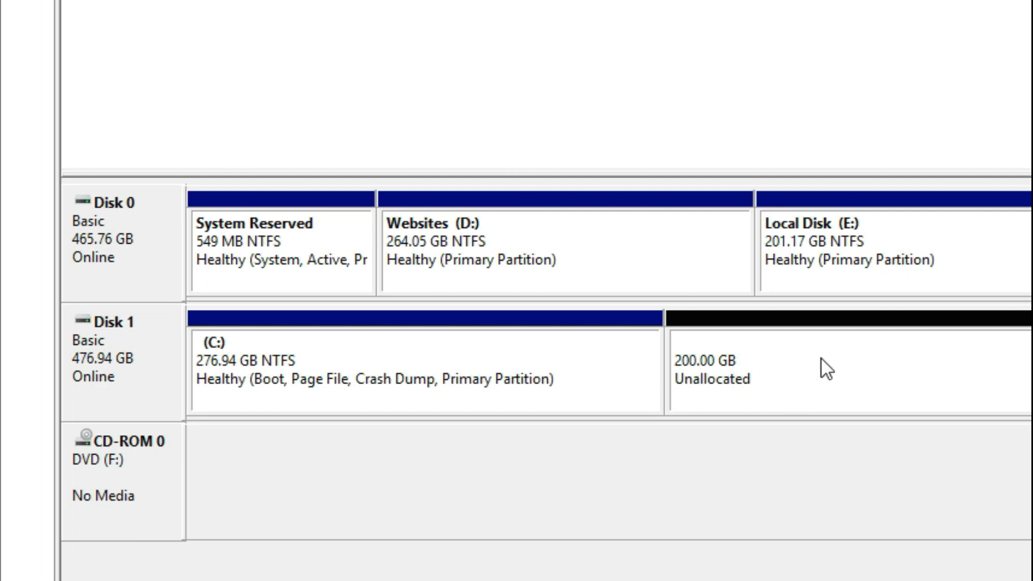
- Start a new simple volume in the 200.00 GB unallocated space on Disk 1, keeping the volume size of 204799 MB
click(801, 358)
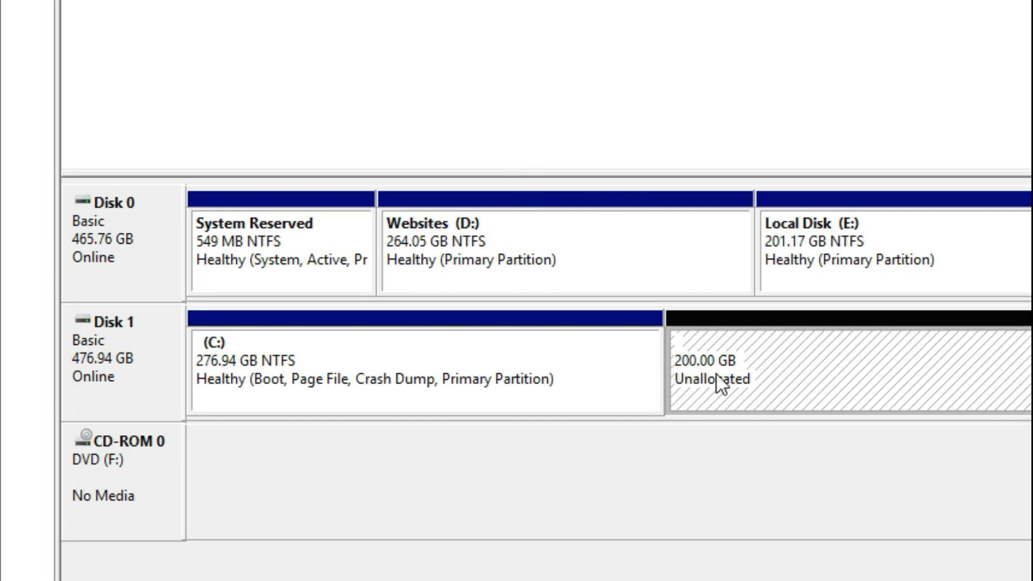
right_click(767, 356)
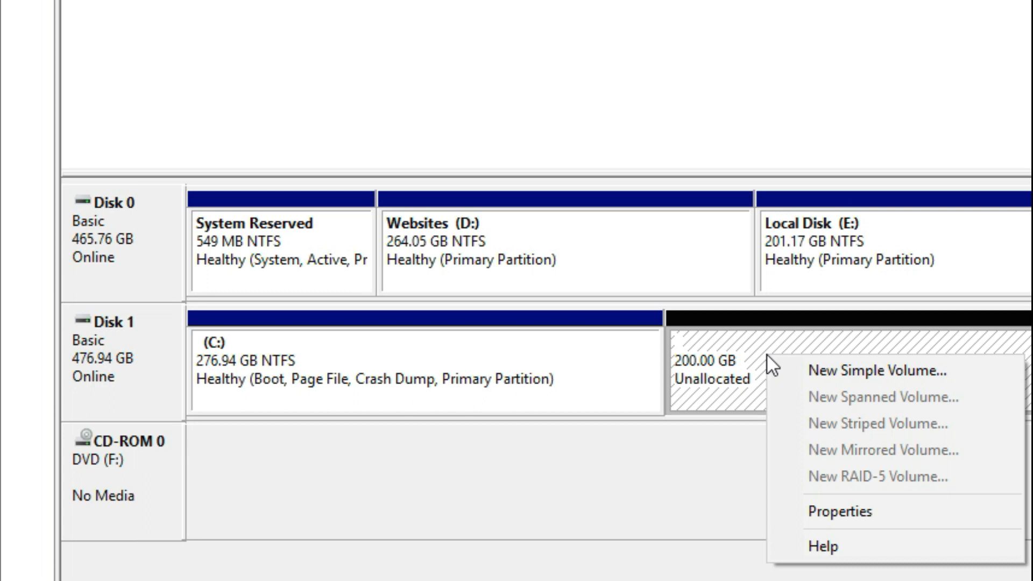
click(690, 450)
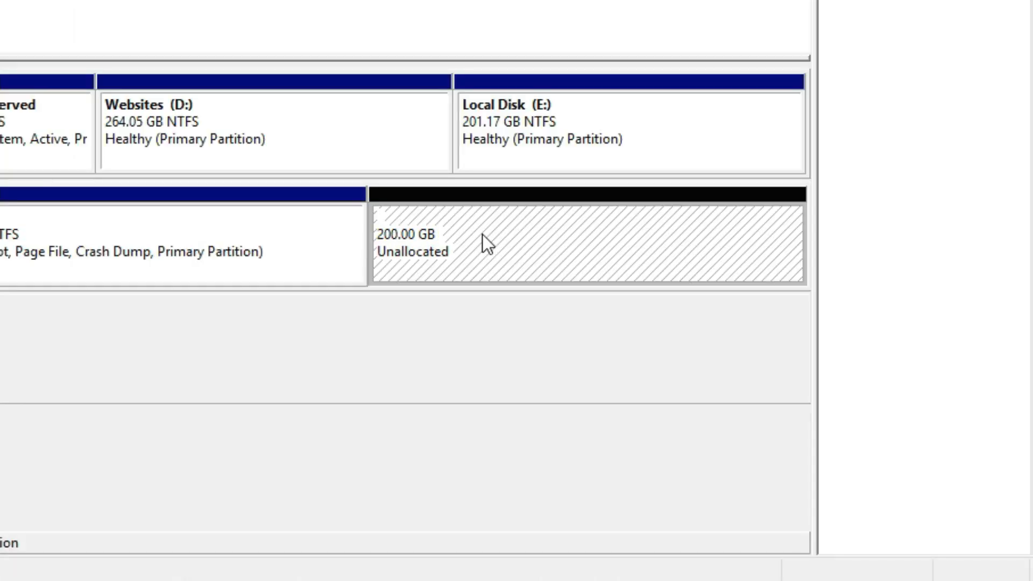
right_click(786, 361)
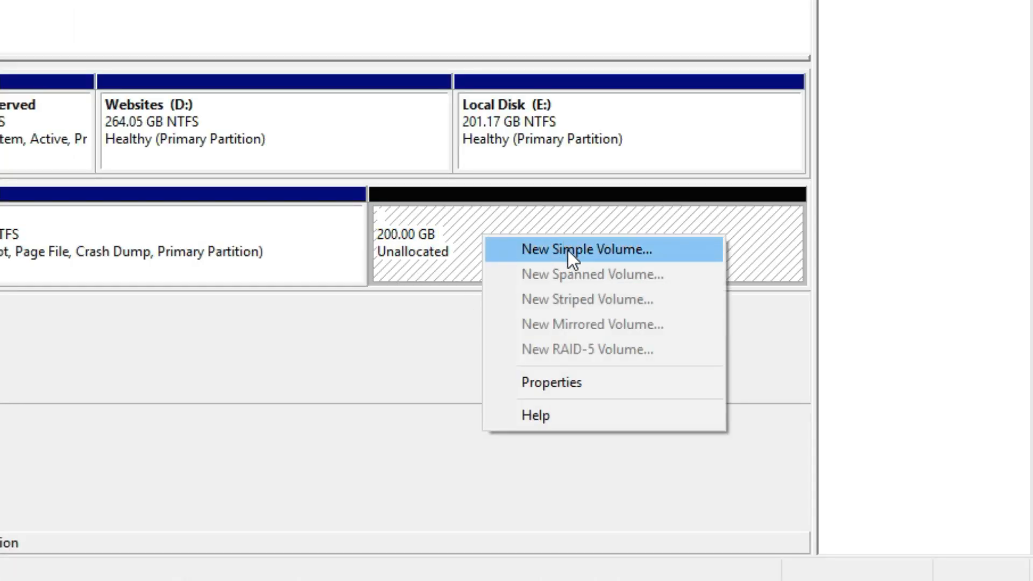
click(567, 250)
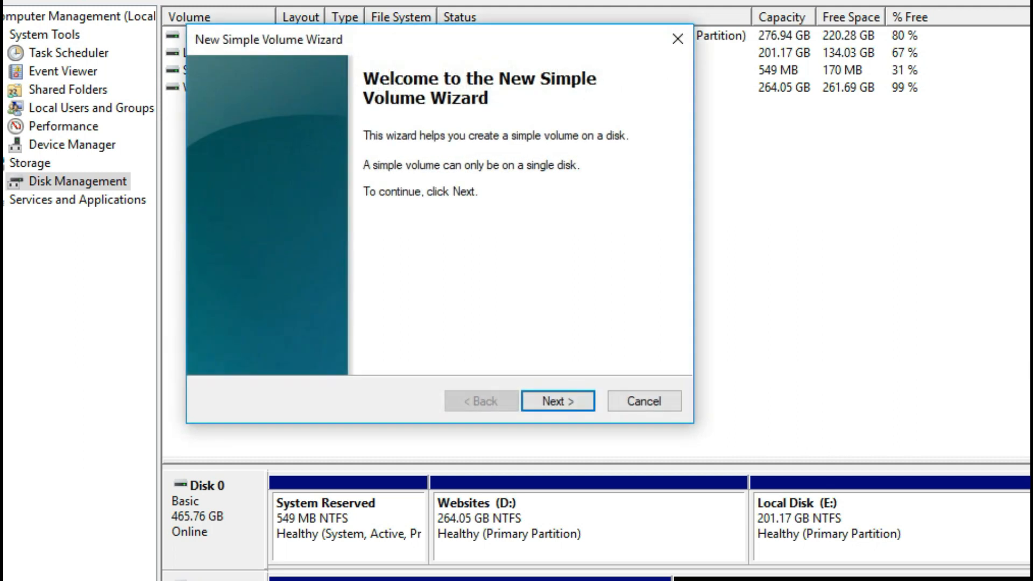
click(558, 398)
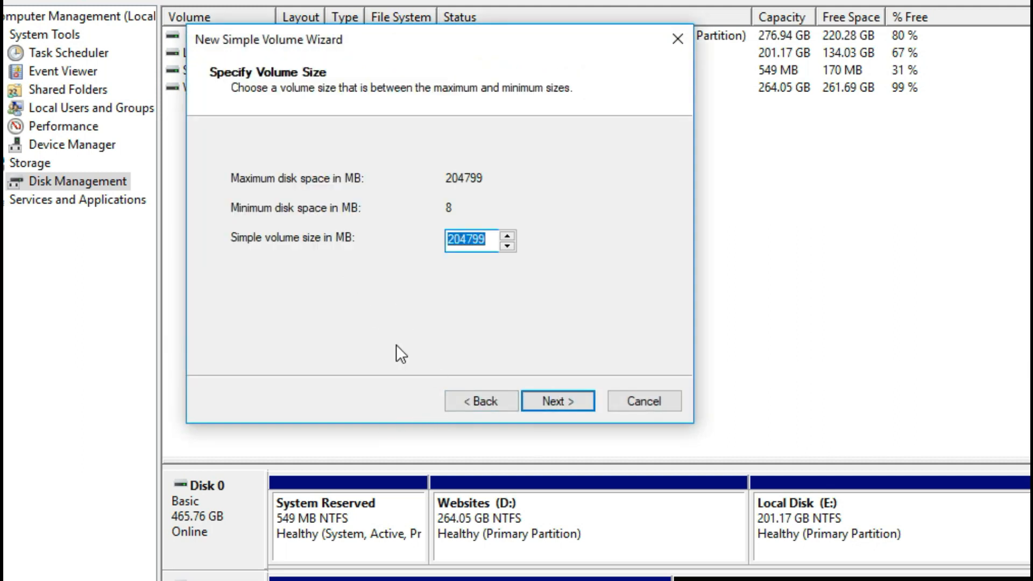
click(551, 400)
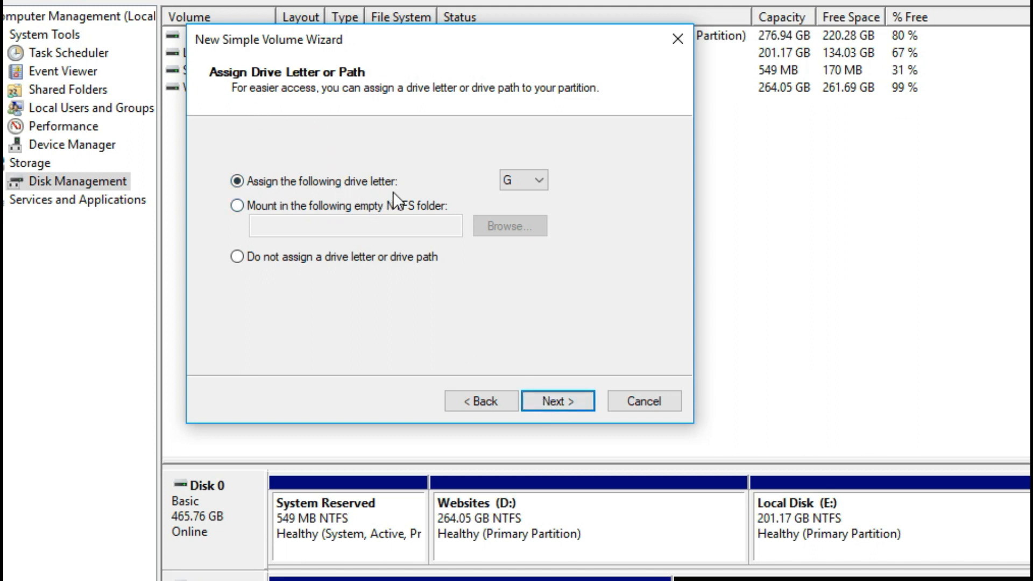
- Assign drive letter G and create the volume with a quick NTFS format, default allocation unit size and the label New Volume
click(538, 182)
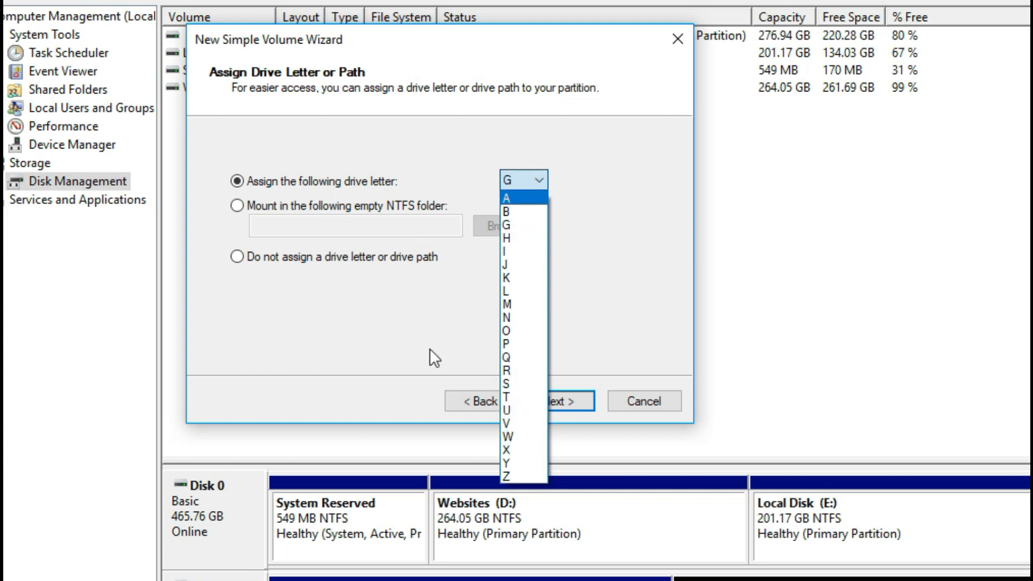
click(586, 256)
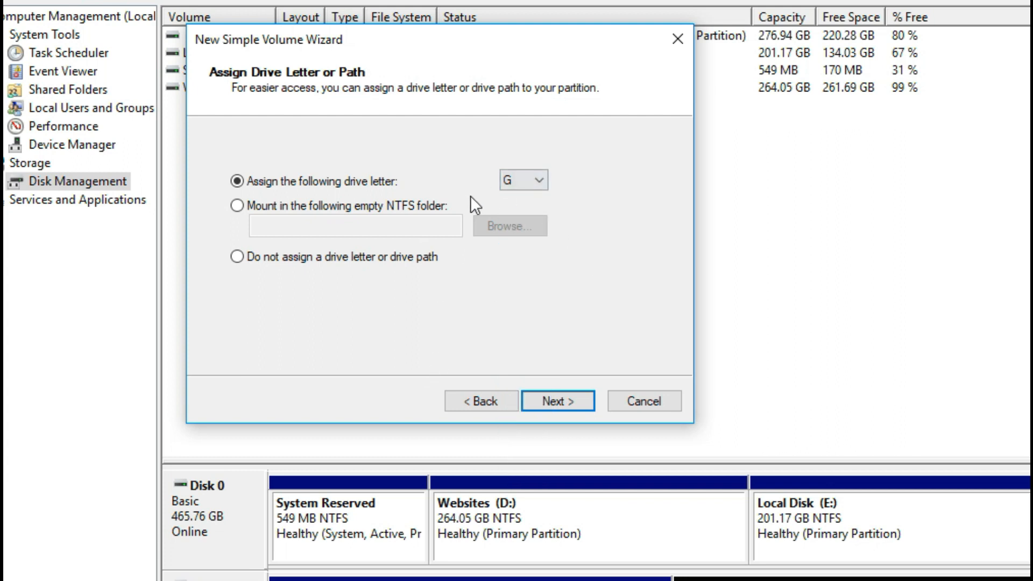
click(540, 400)
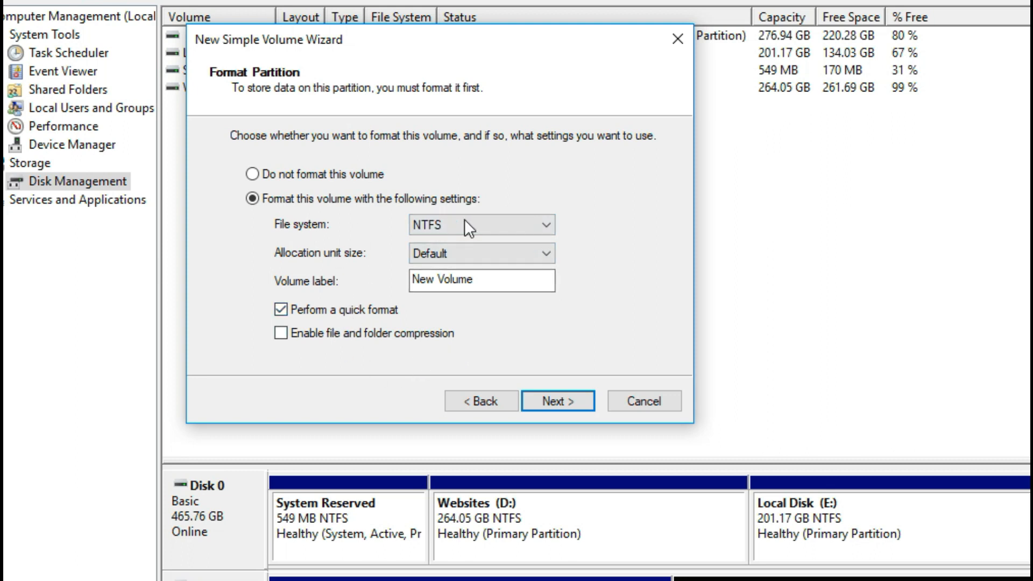
drag(503, 278, 375, 277)
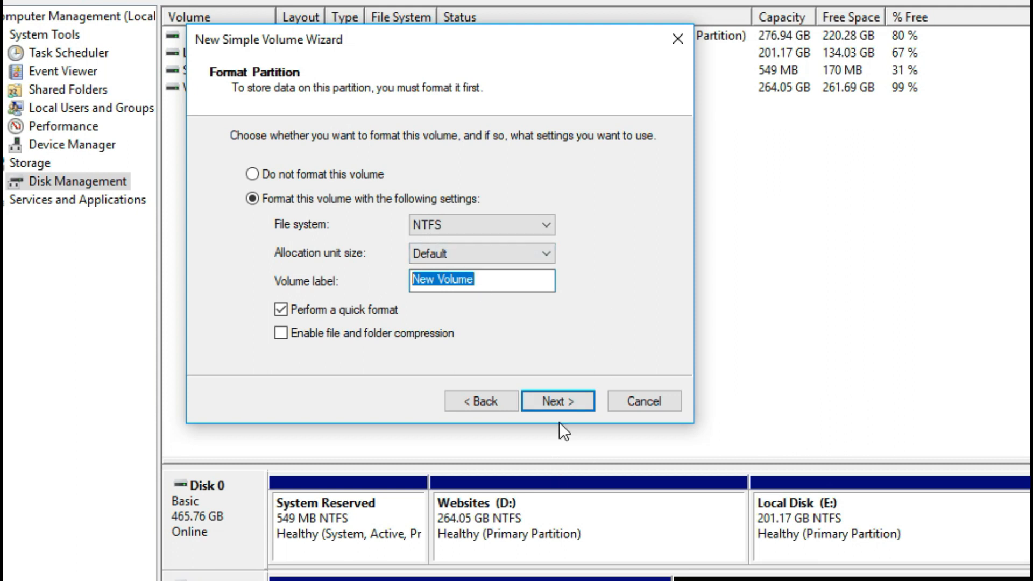
click(560, 402)
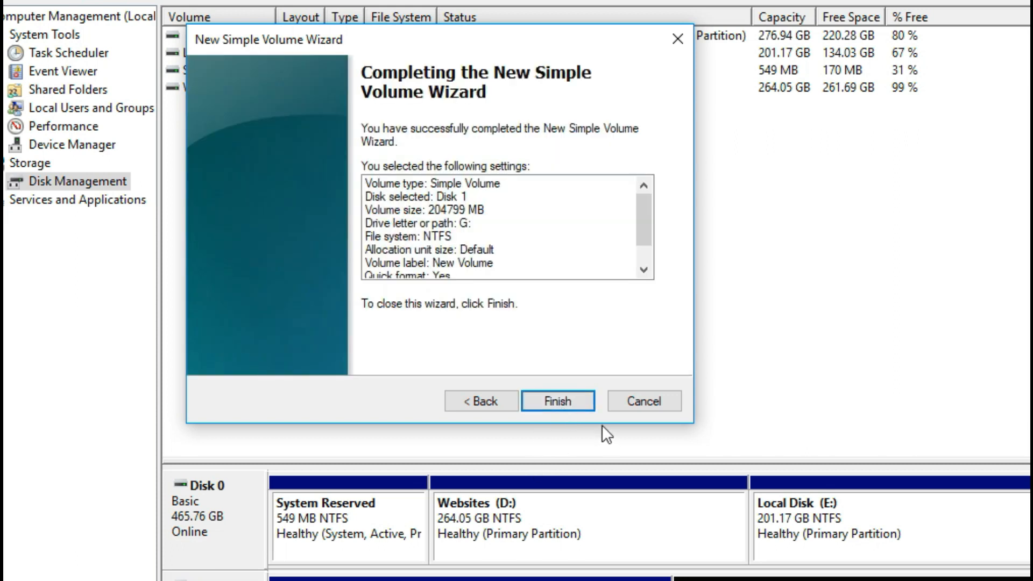
click(561, 402)
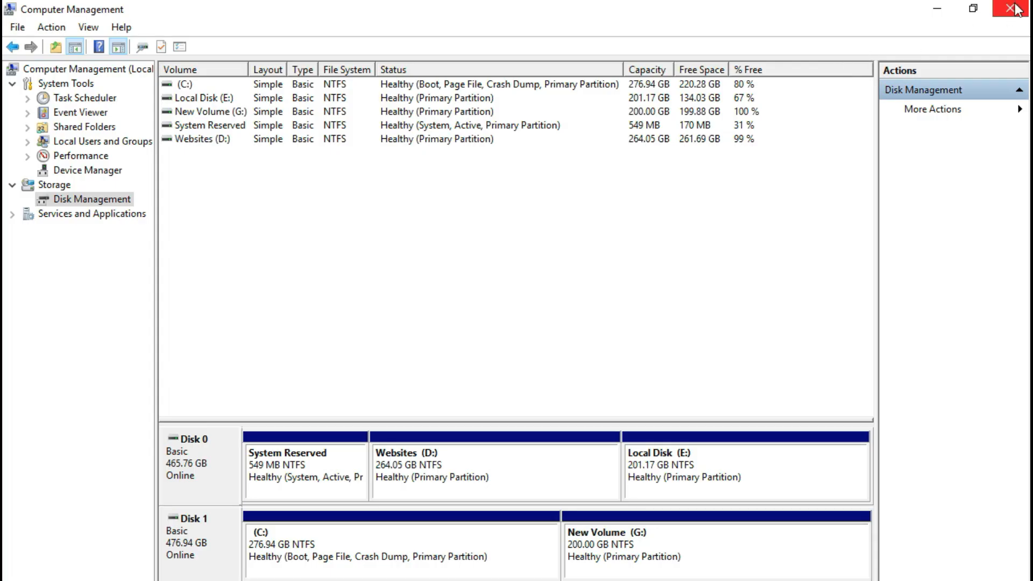
- Close Computer Management, then open This PC in a maximised window to view the drives and their capacities
click(1007, 12)
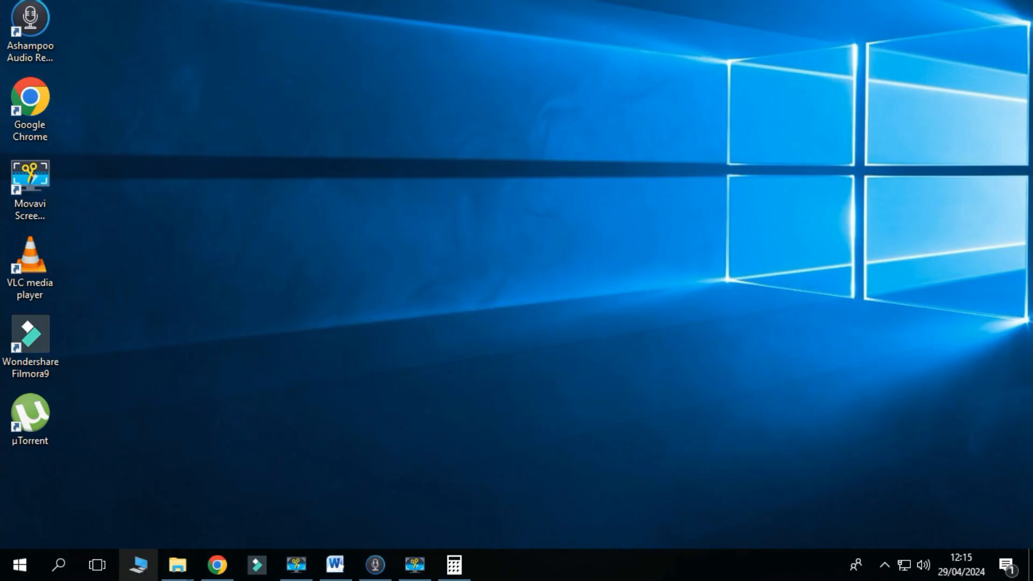
click(141, 565)
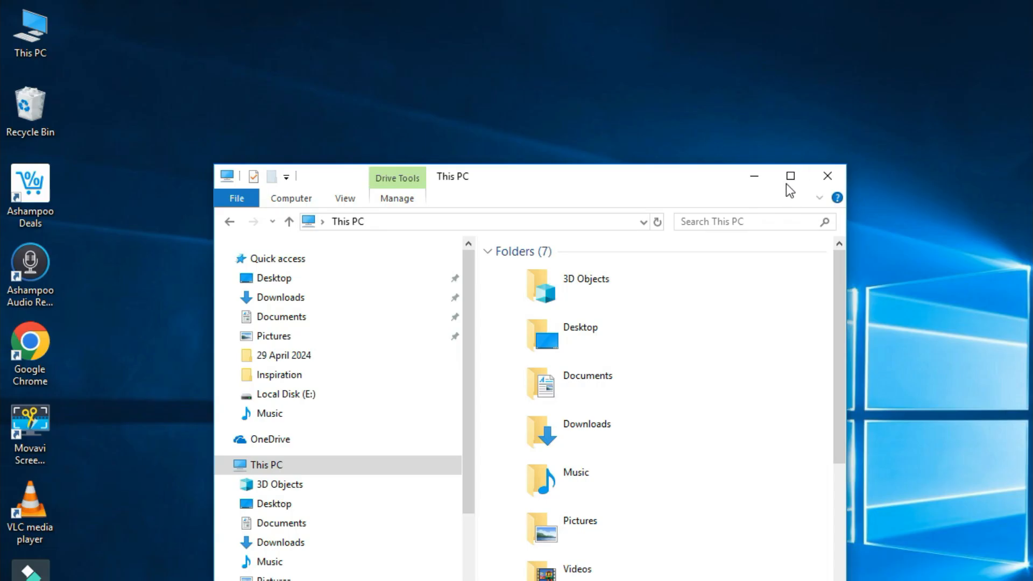
click(788, 176)
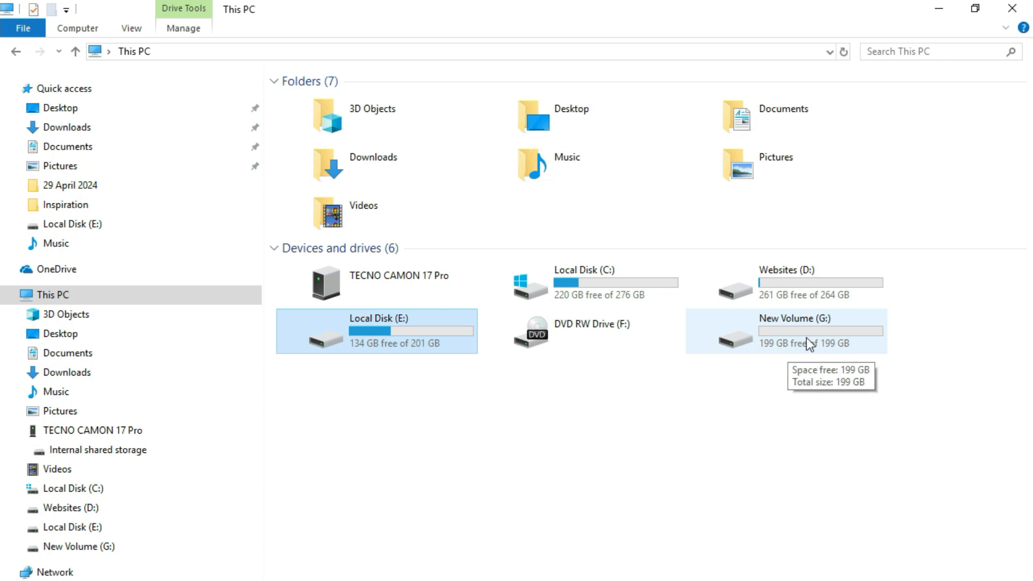
click(668, 528)
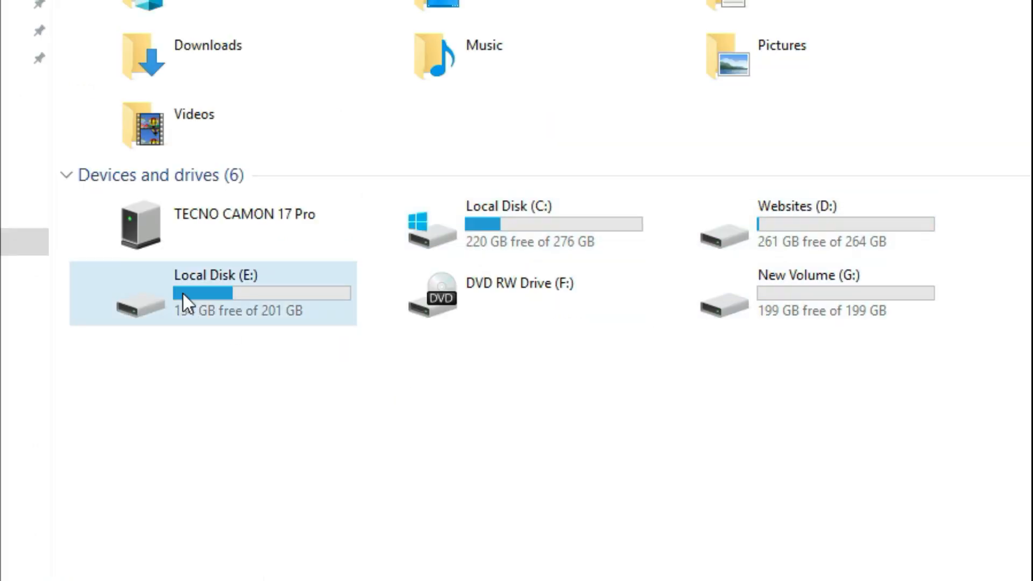
mouse_move(540, 211)
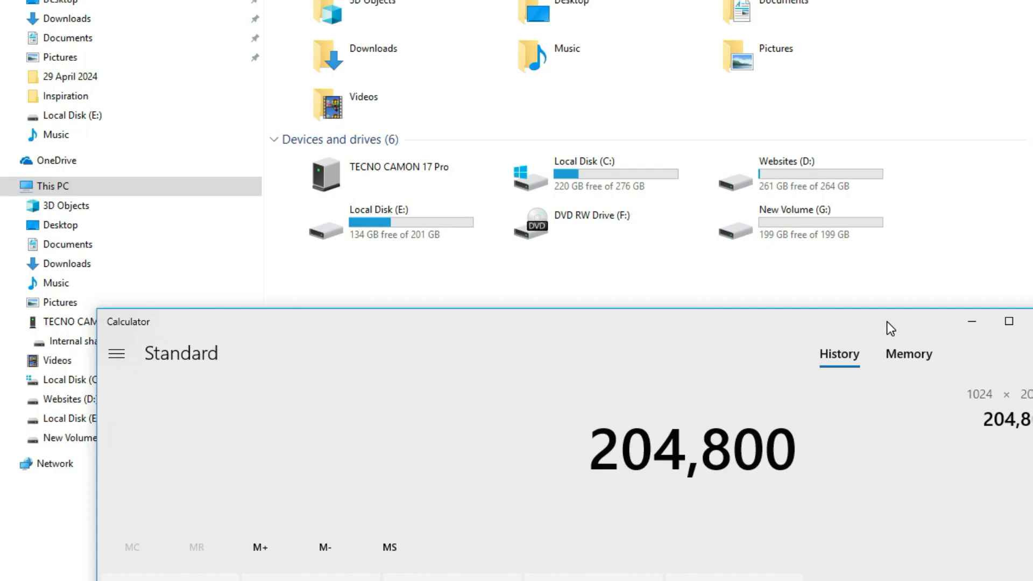
- Switch to Calculator and add up the drive capacities 276, 264, 201 and 199
drag(886, 321, 871, 25)
click(436, 575)
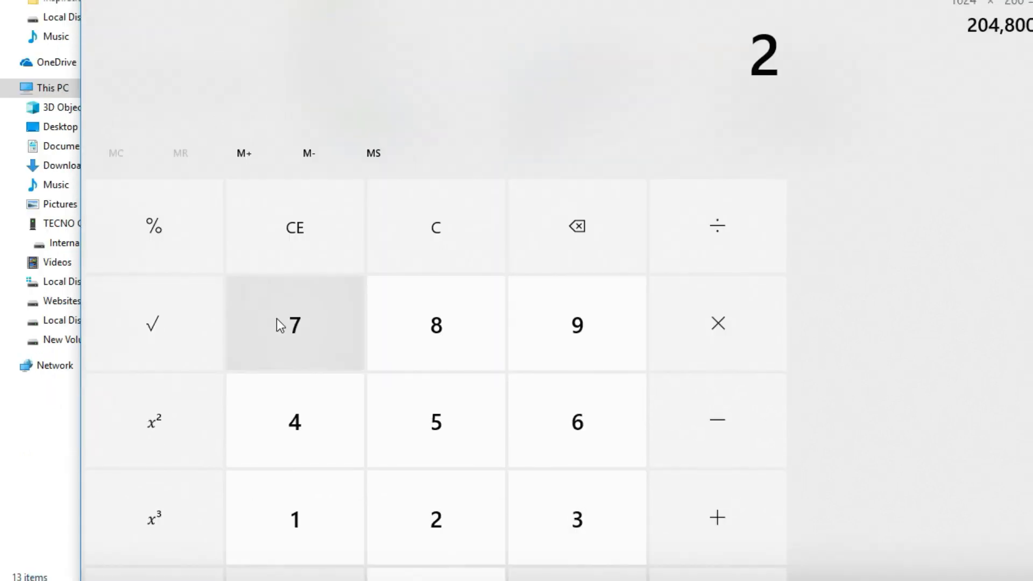
click(284, 422)
click(572, 430)
click(659, 500)
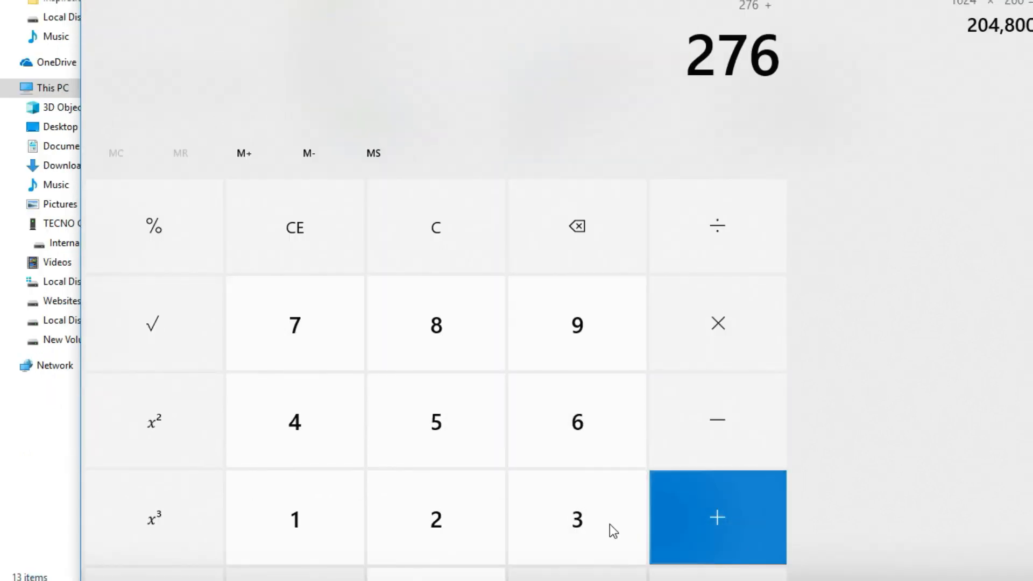
click(468, 528)
click(599, 434)
click(291, 445)
click(726, 519)
click(473, 543)
click(377, 572)
click(321, 537)
click(721, 541)
drag(681, 0, 701, 325)
drag(701, 424, 658, 0)
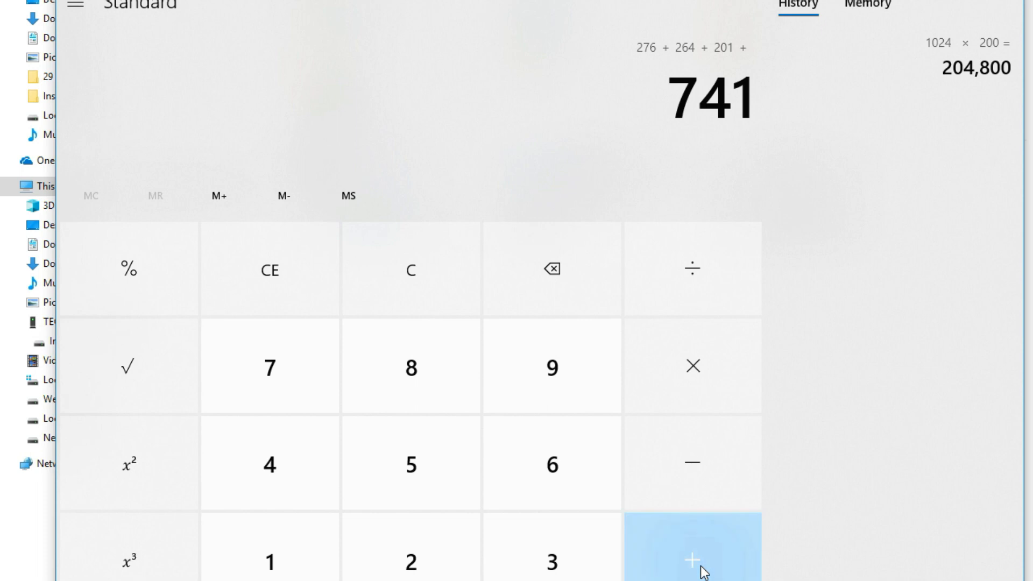
click(269, 560)
click(548, 368)
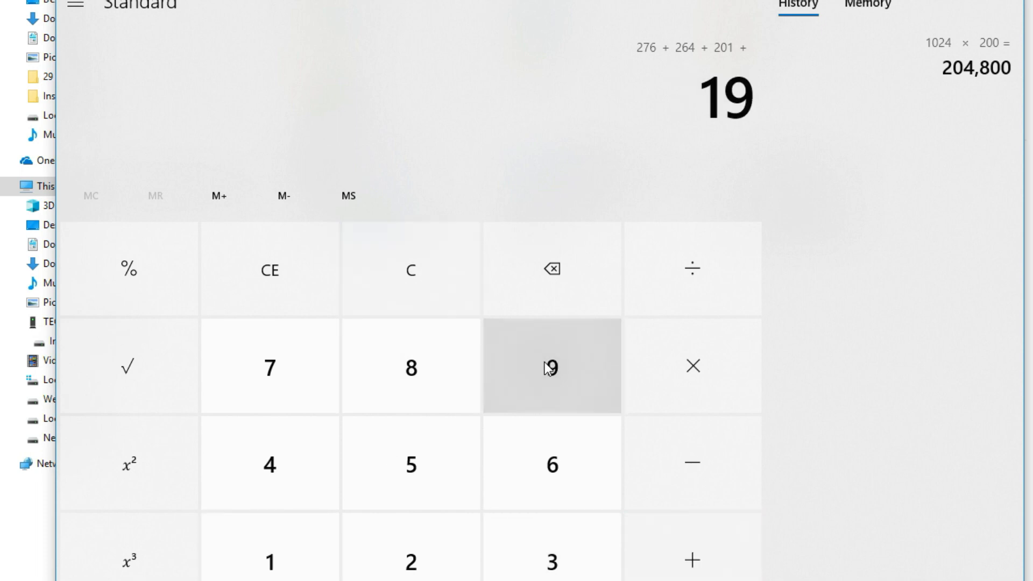
click(547, 368)
key(Return)
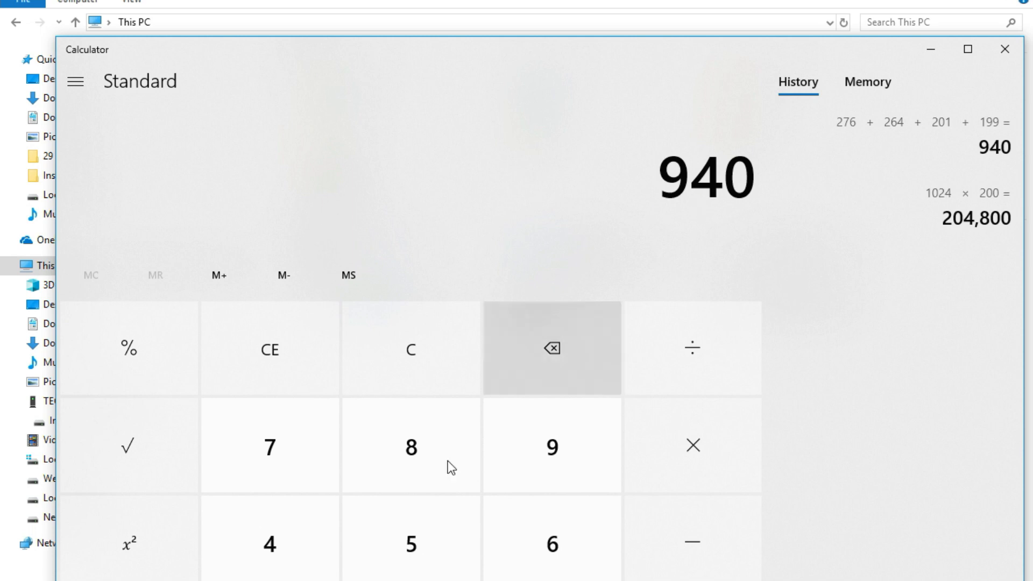
- Subtract 940 from 1024 and close Calculator
text(1)
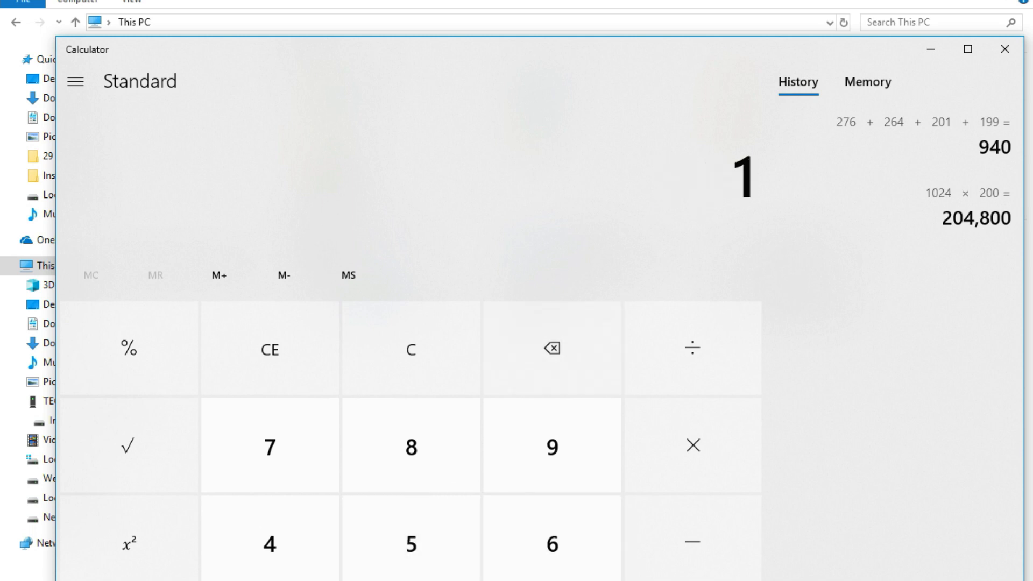
text(02)
click(285, 545)
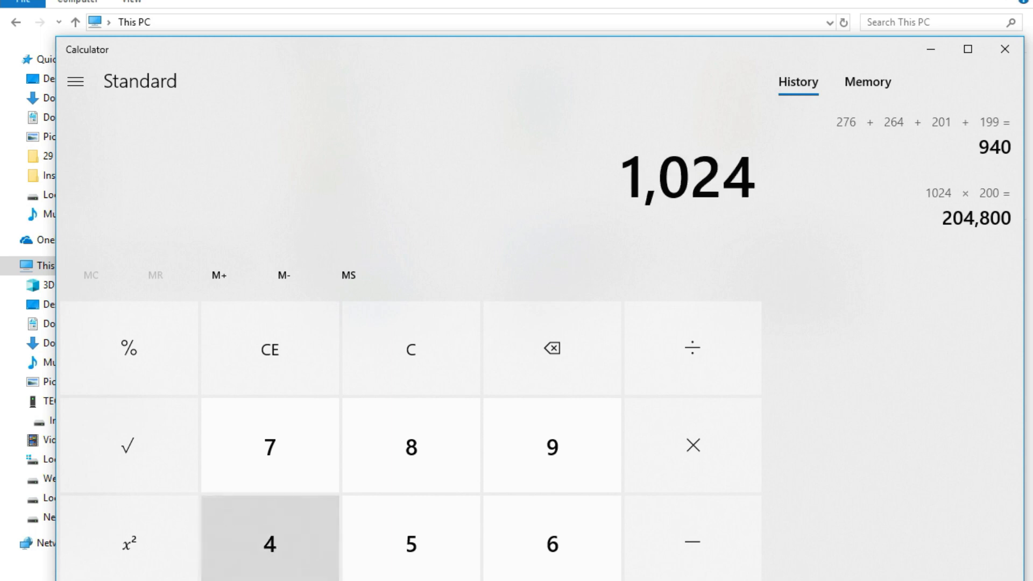
click(686, 558)
click(547, 455)
click(250, 551)
key(0)
key(Return)
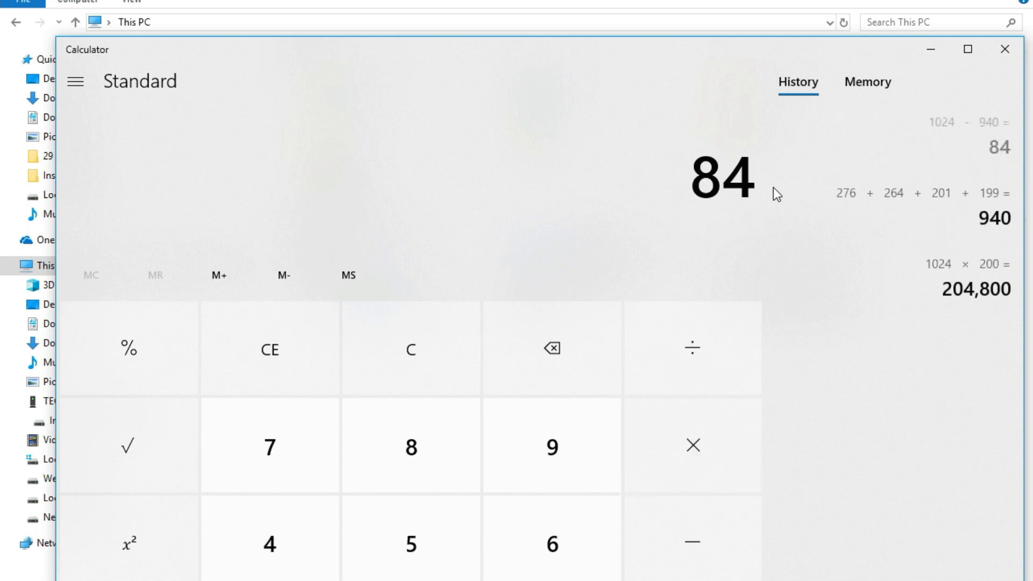
click(1009, 49)
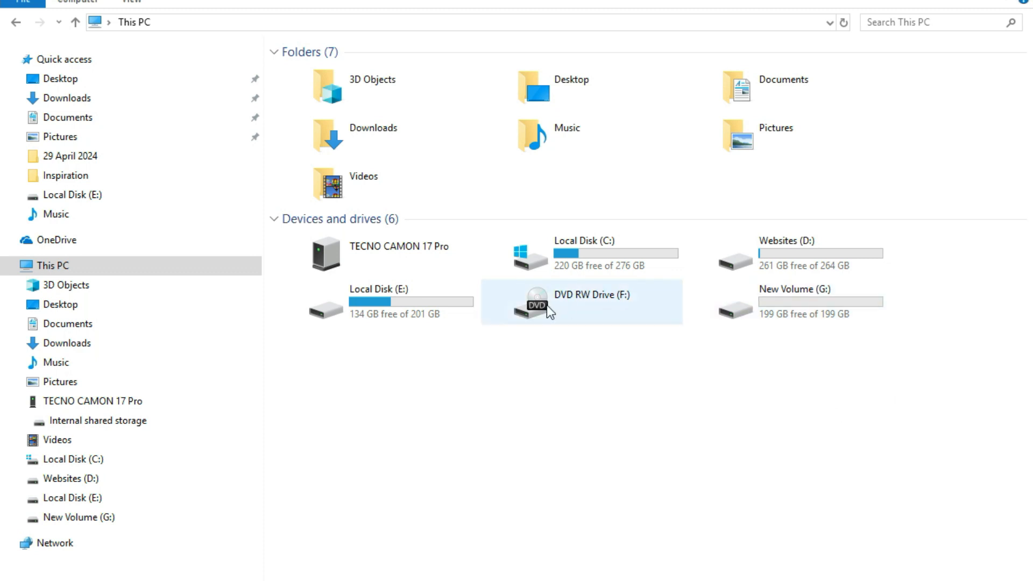
click(804, 307)
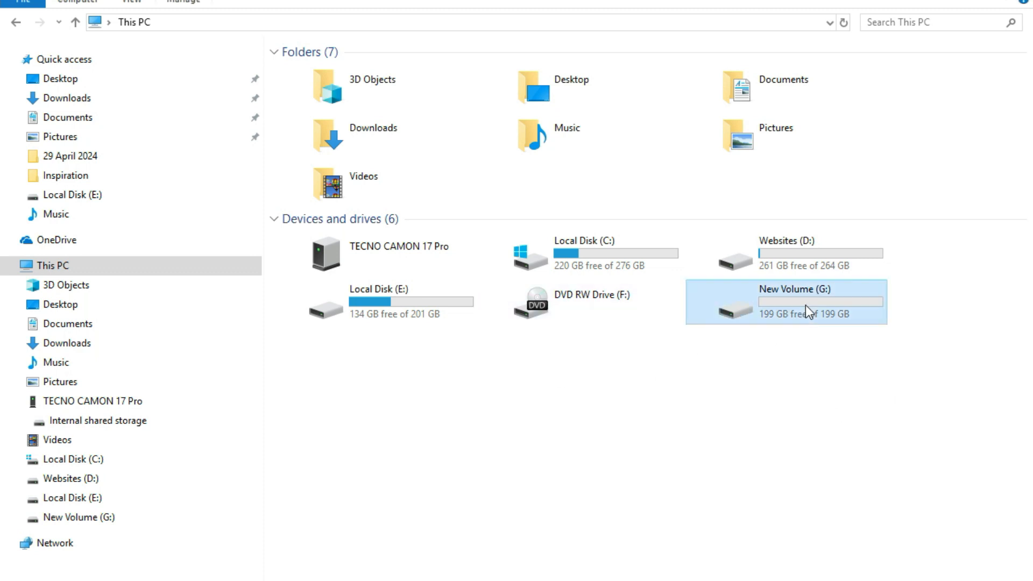
click(369, 295)
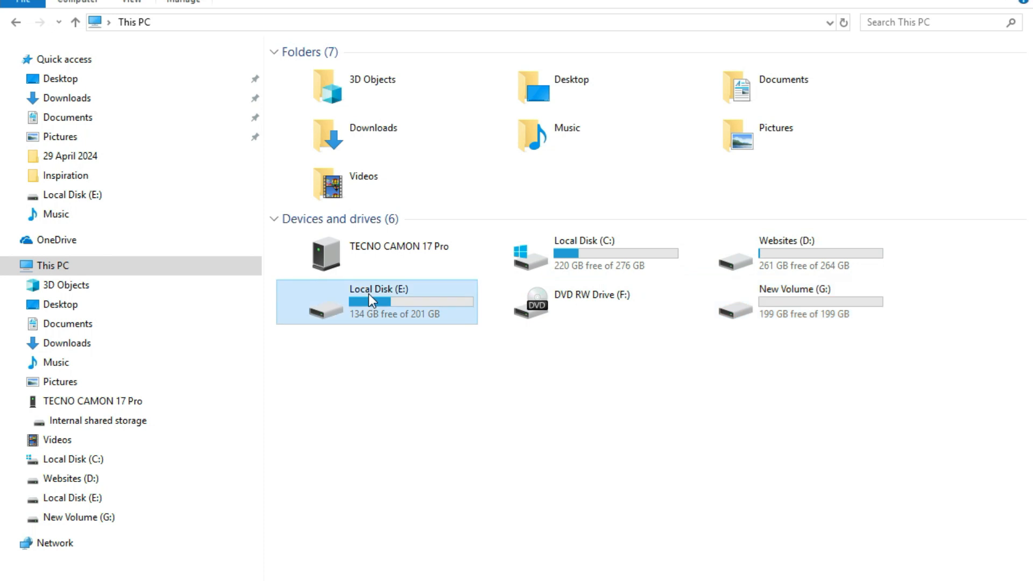
right_click(408, 301)
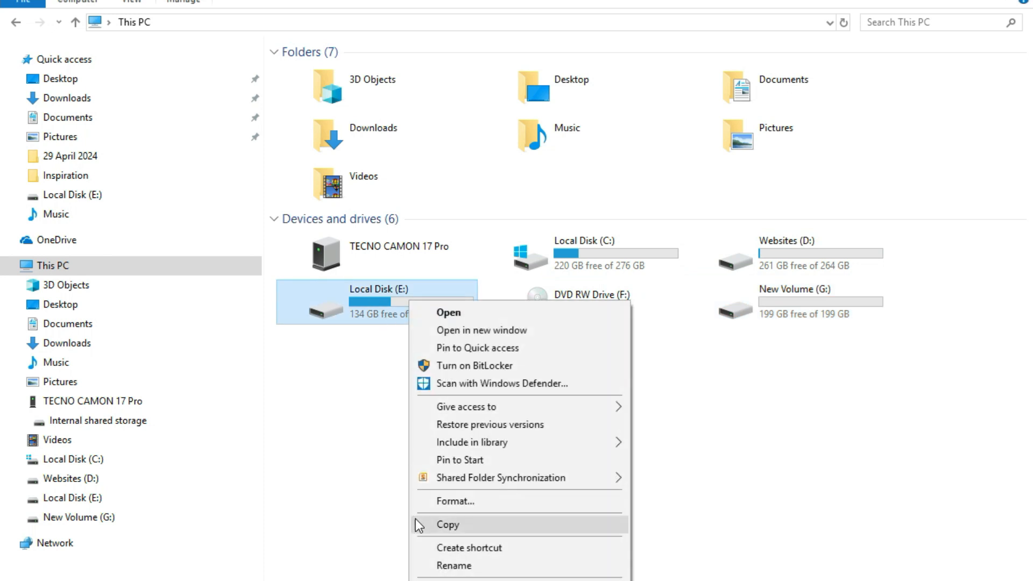
click(452, 566)
right_click(378, 289)
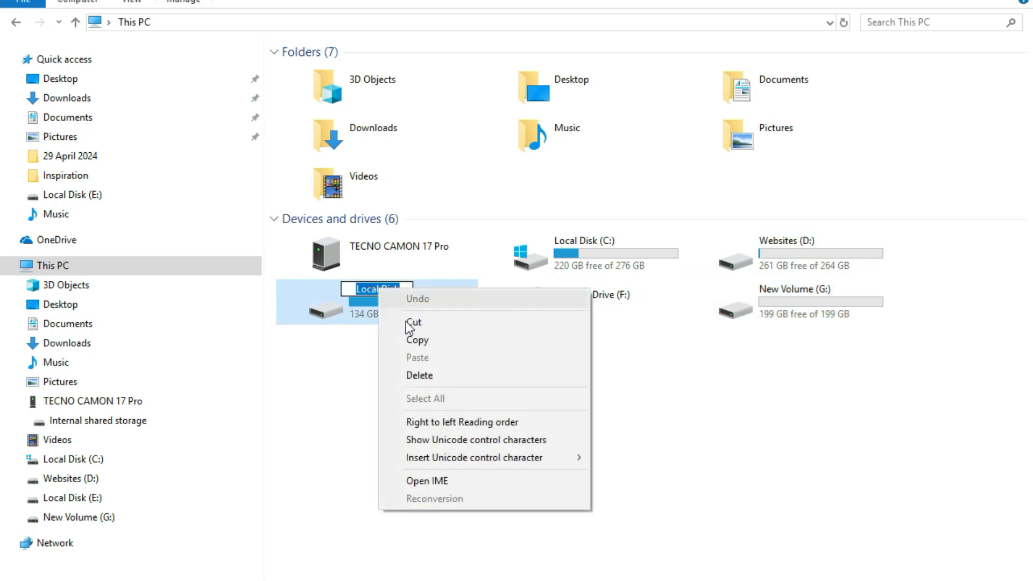
click(357, 389)
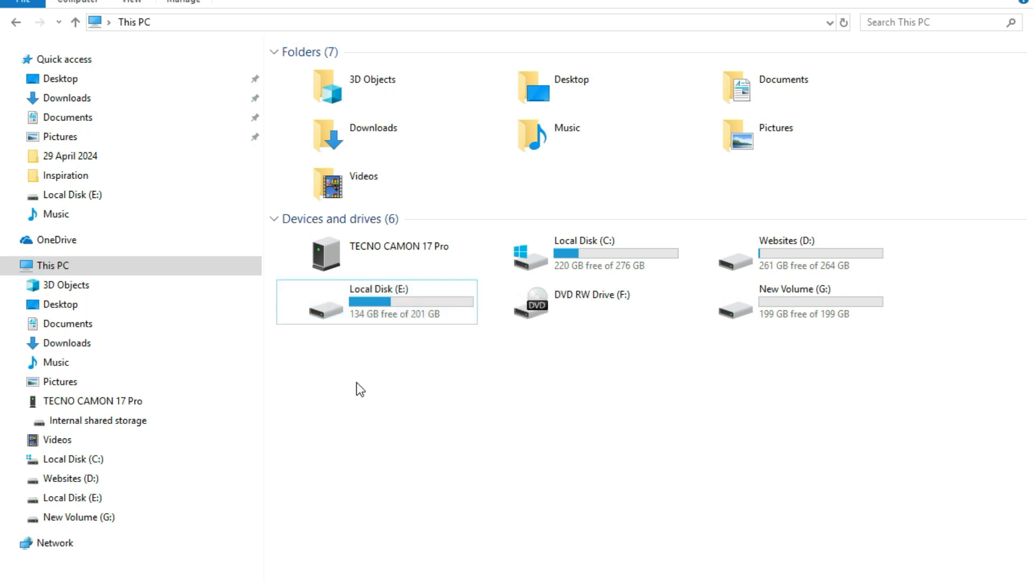
- Rename drive G: to Local Disk and grant the administrator permission required for the change
click(794, 301)
right_click(794, 302)
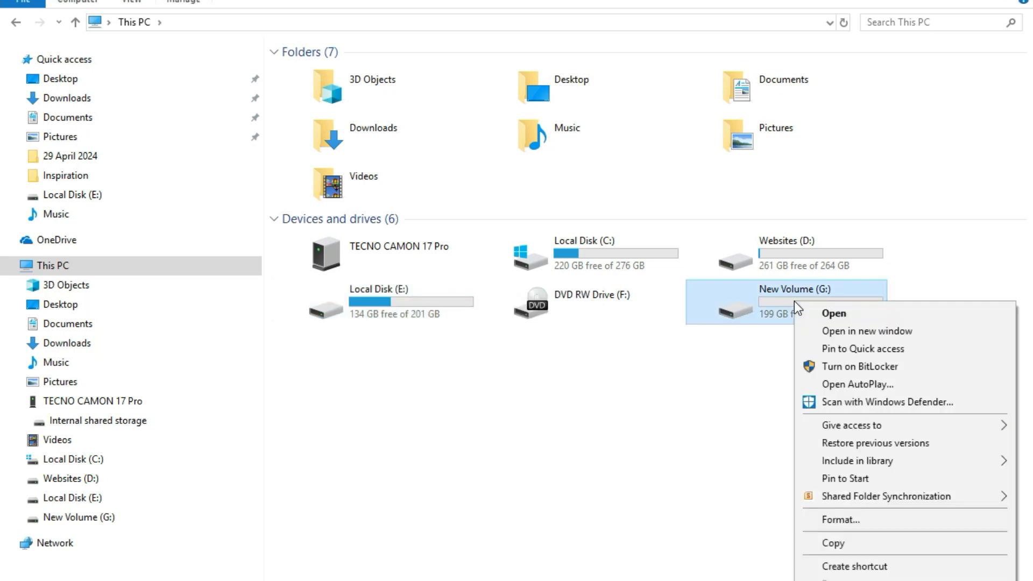
click(848, 580)
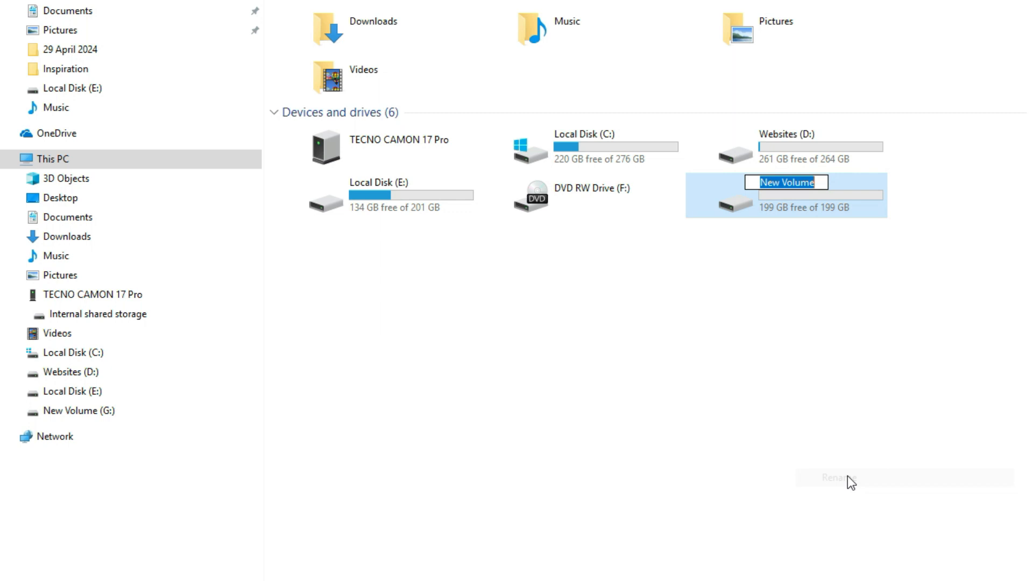
text(Local)
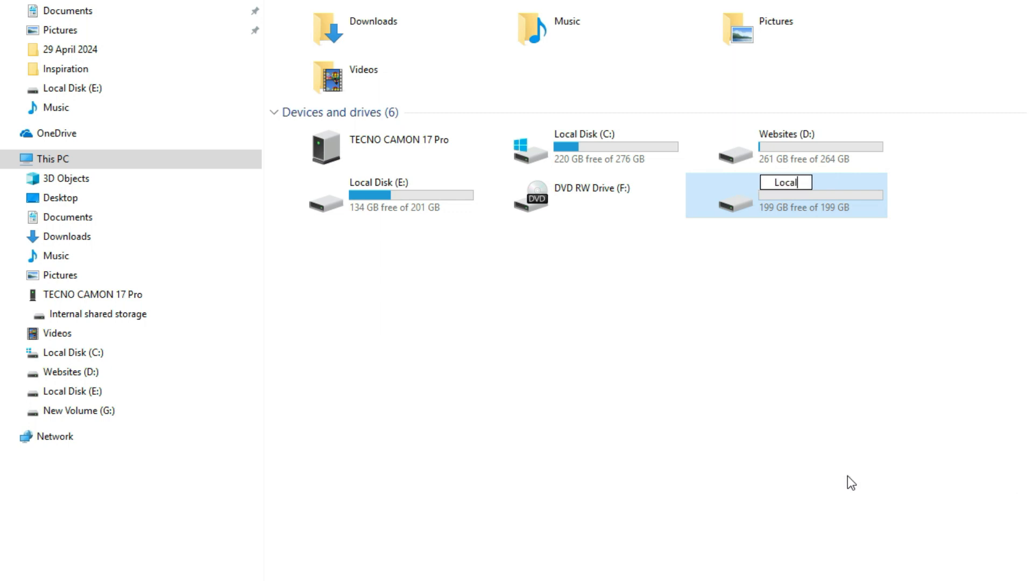
text( Disk)
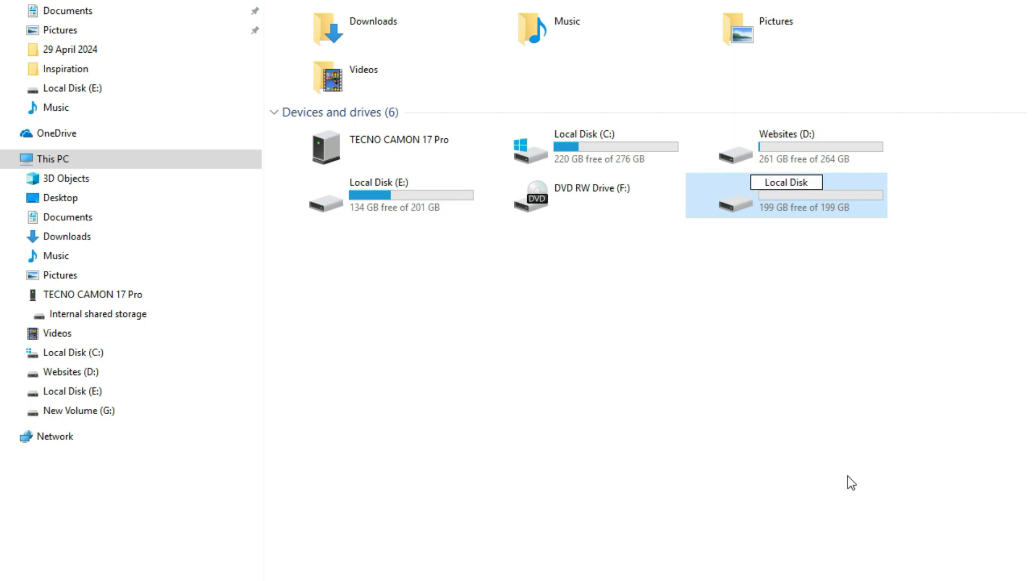
key(Return)
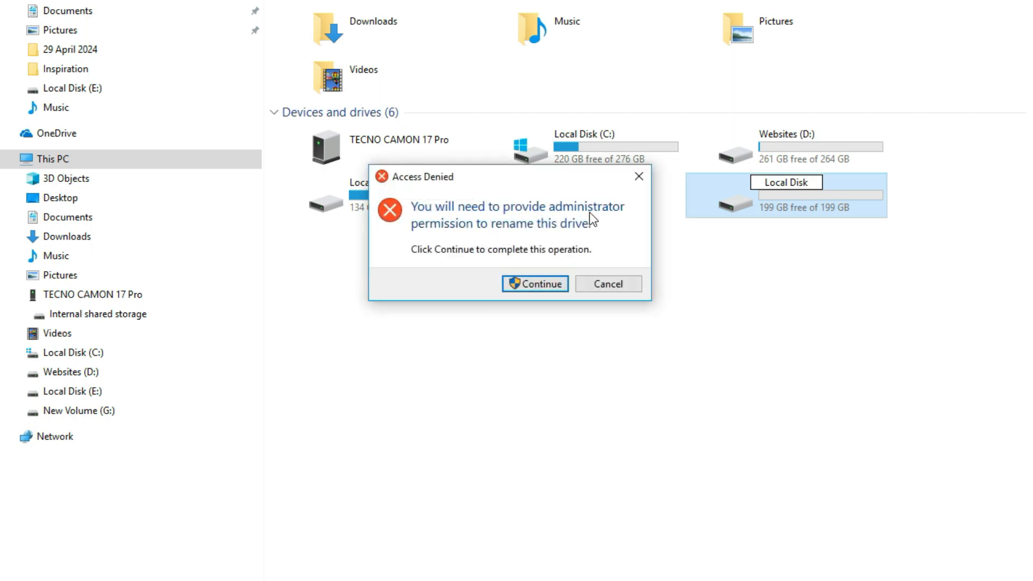
click(532, 281)
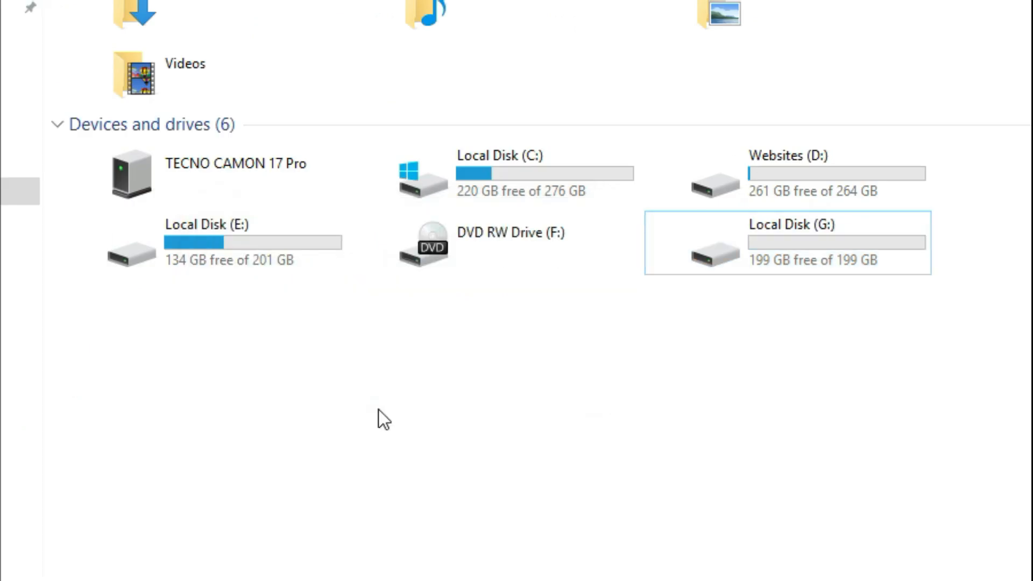
click(765, 236)
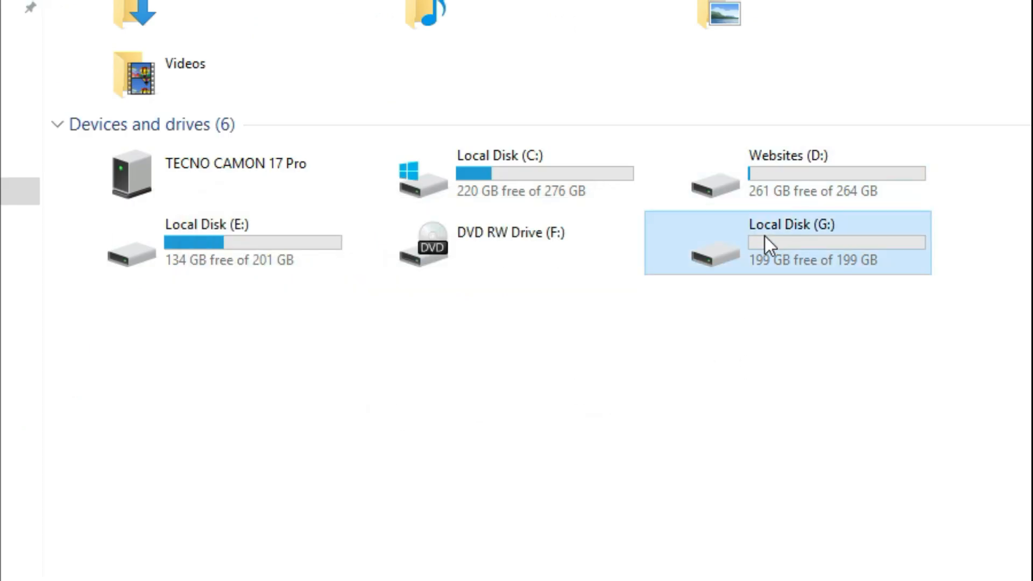
click(211, 243)
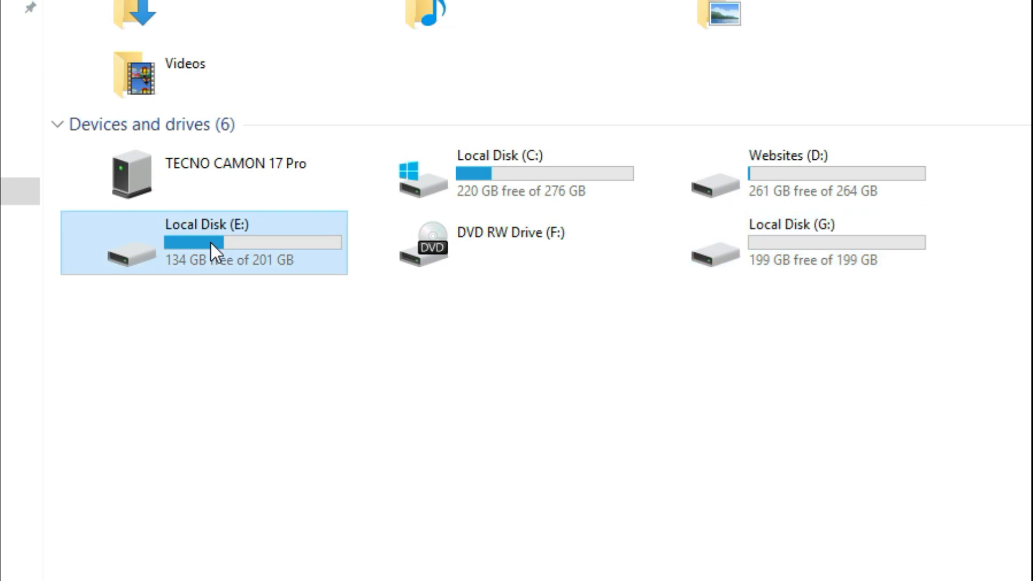
click(511, 172)
click(892, 403)
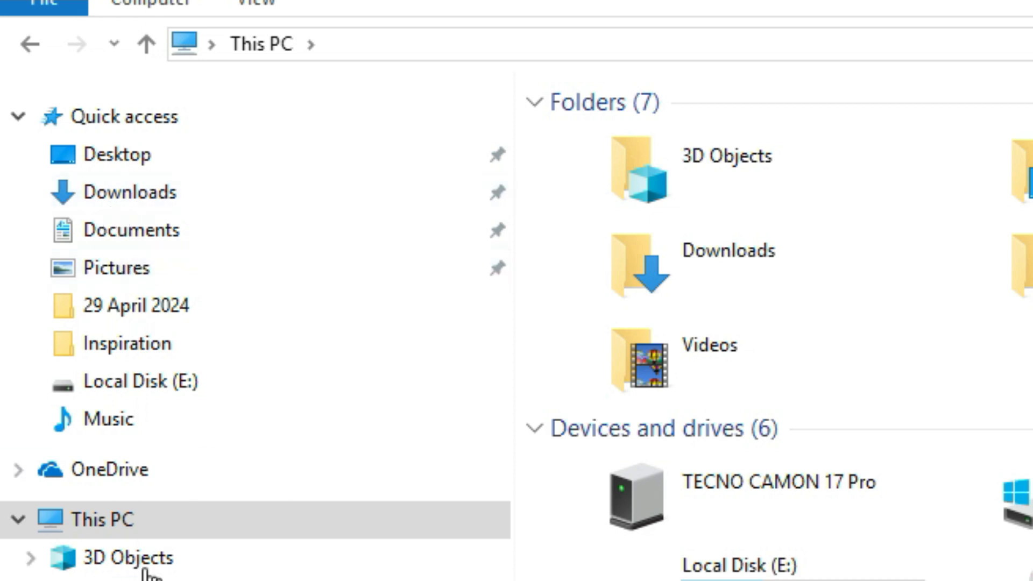
- Copy the document "Manage energy not time" from the Documents folder and paste it into the Personal Documents (G:) drive
click(129, 580)
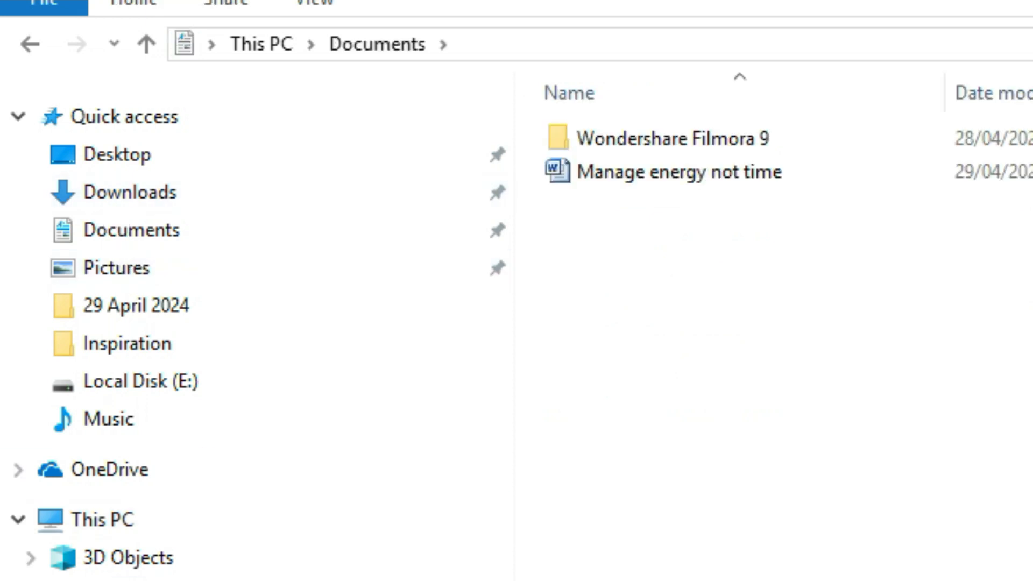
right_click(705, 169)
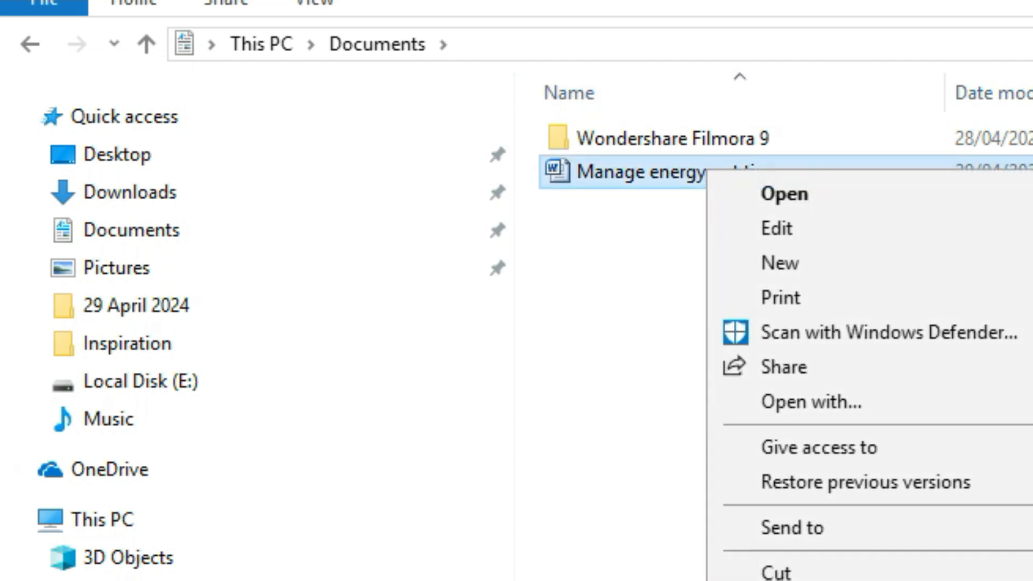
click(500, 546)
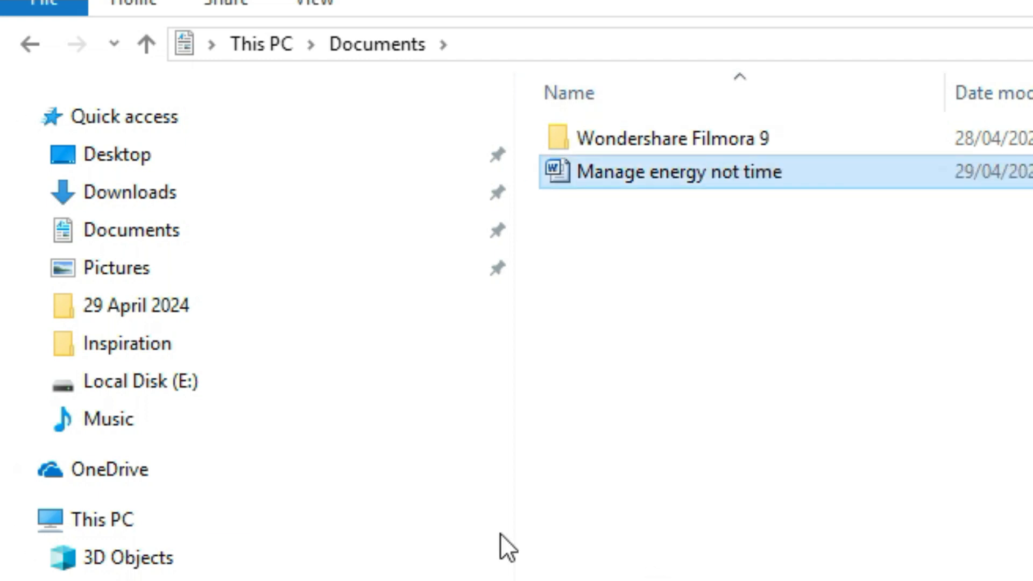
click(199, 537)
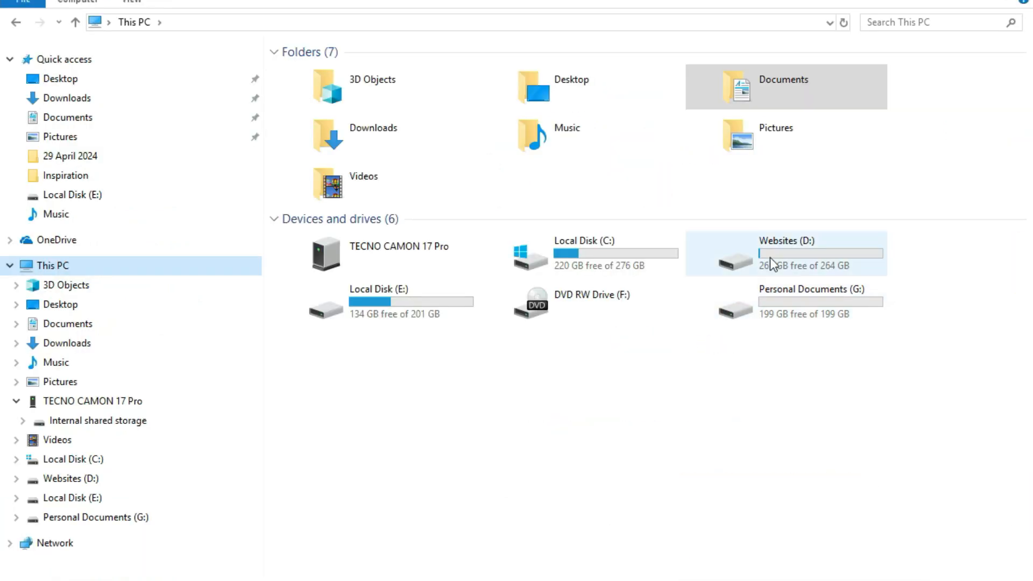
double_click(805, 299)
right_click(500, 278)
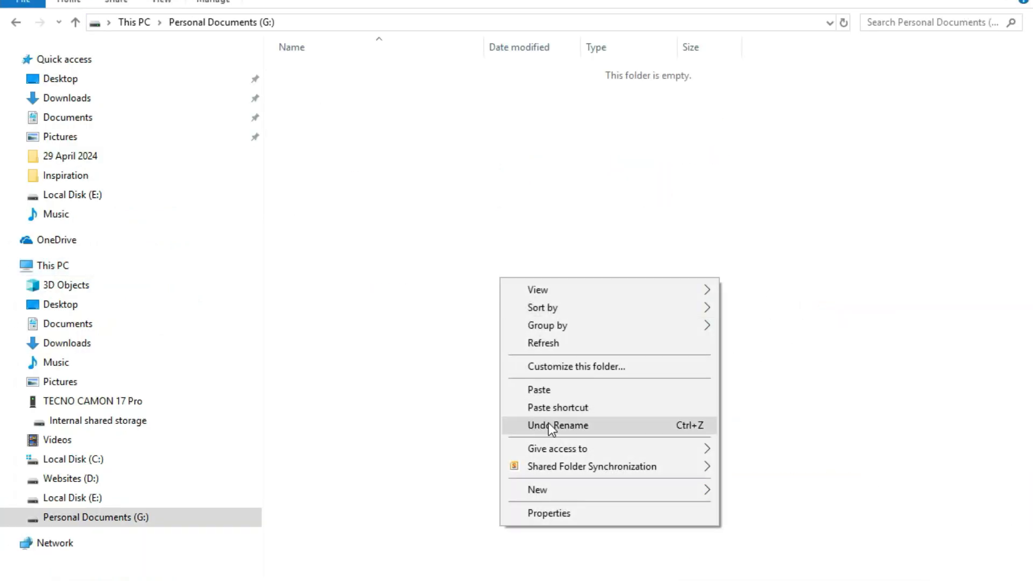
click(538, 390)
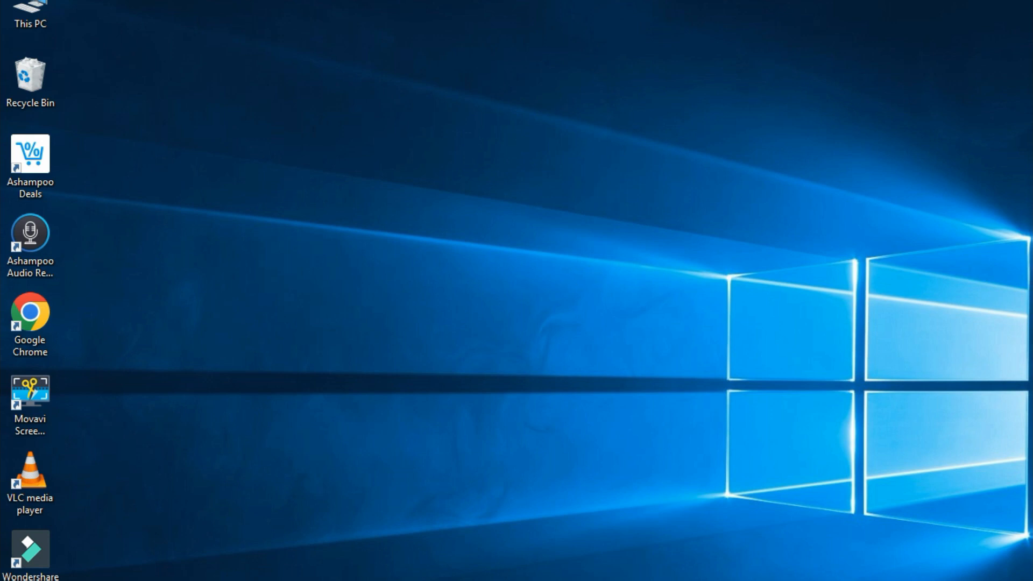
- Open This PC from the desktop in a maximised window to view the folders and drives
click(540, 580)
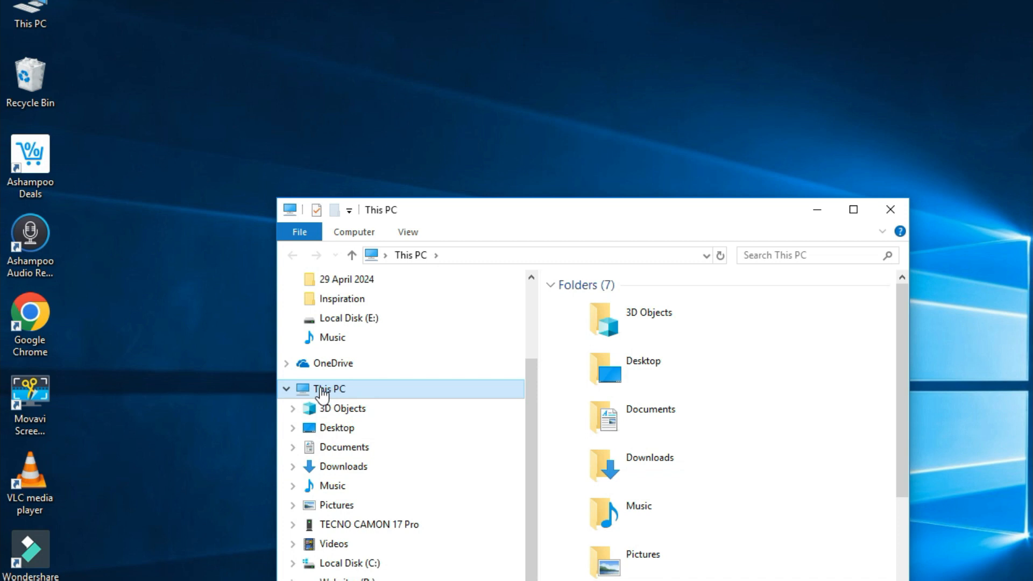
click(853, 210)
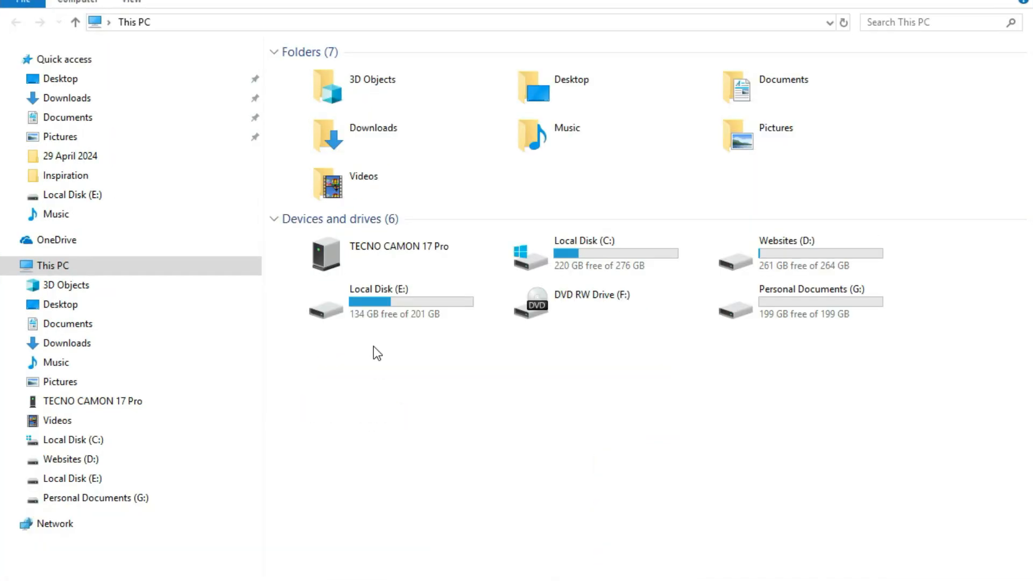